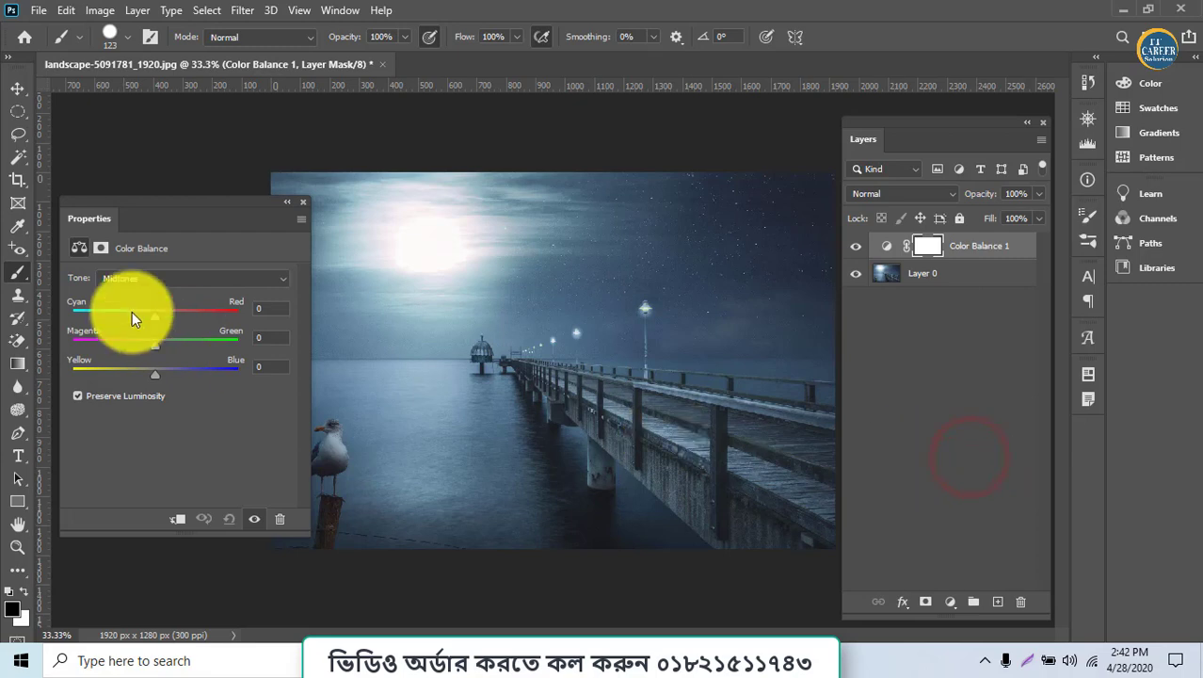
Set the Color Balance midtones to Cyan-Red -36, Magenta-Green -4 and Yellow-Blue +61, and the highlights' Magenta-Green to +1
left_click_drag(153, 318, 267, 369)
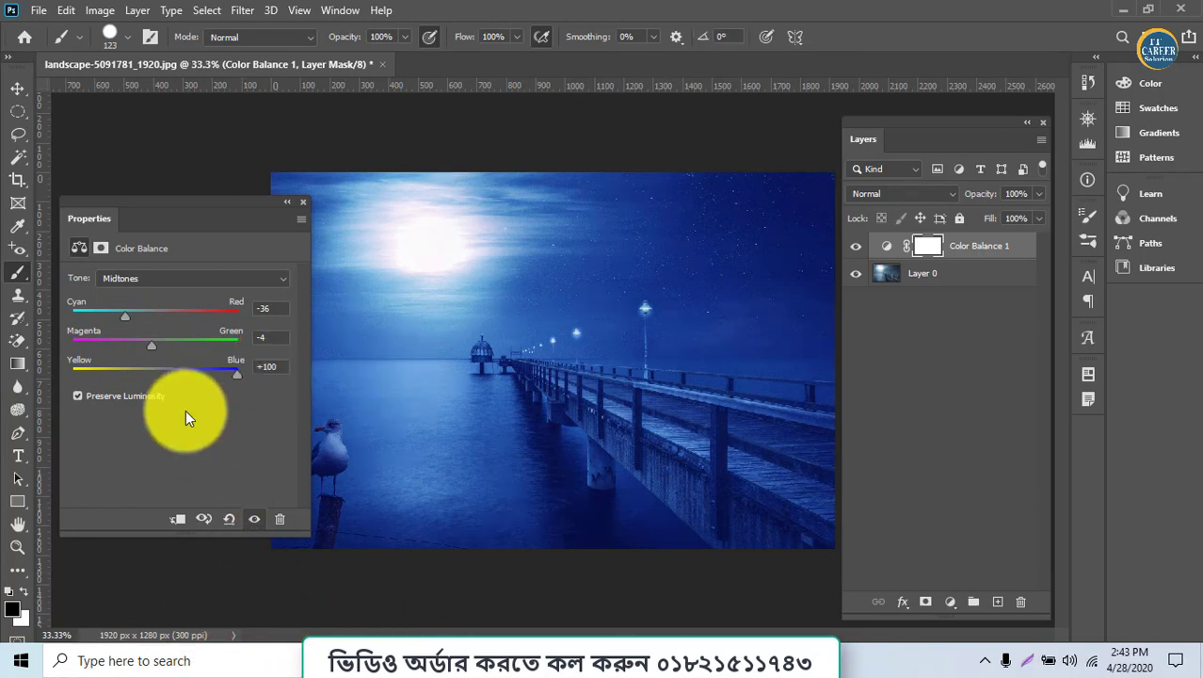
left_click_drag(240, 371, 205, 377)
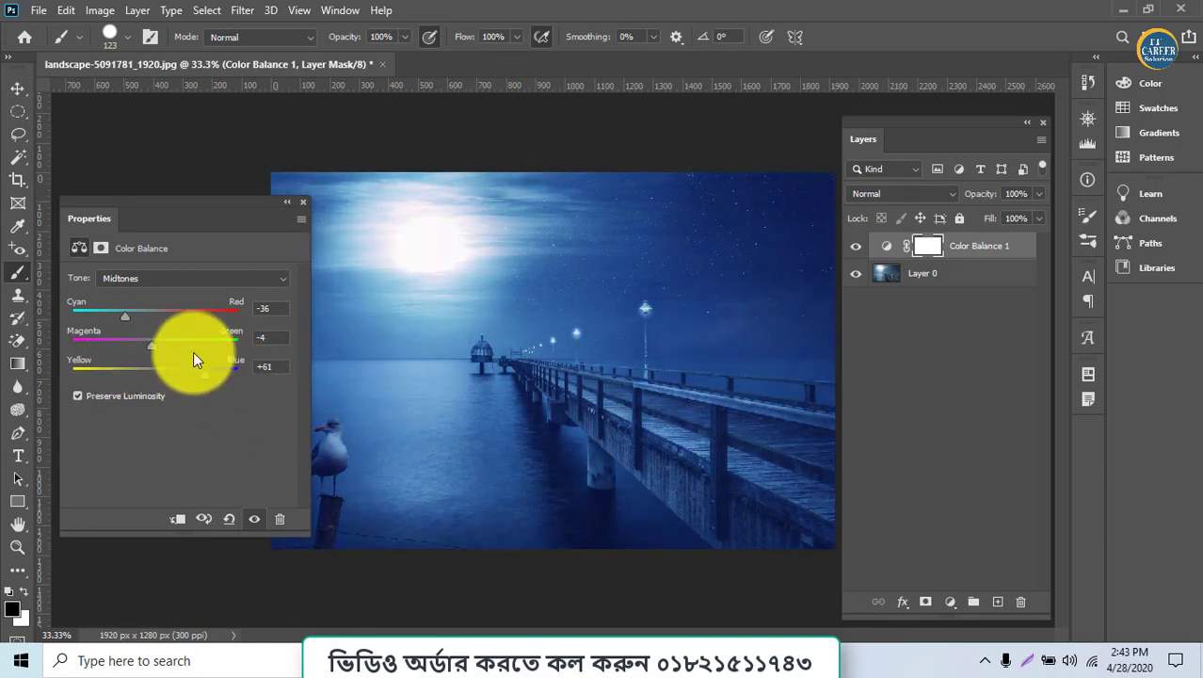
left_click(171, 271)
left_click(163, 292)
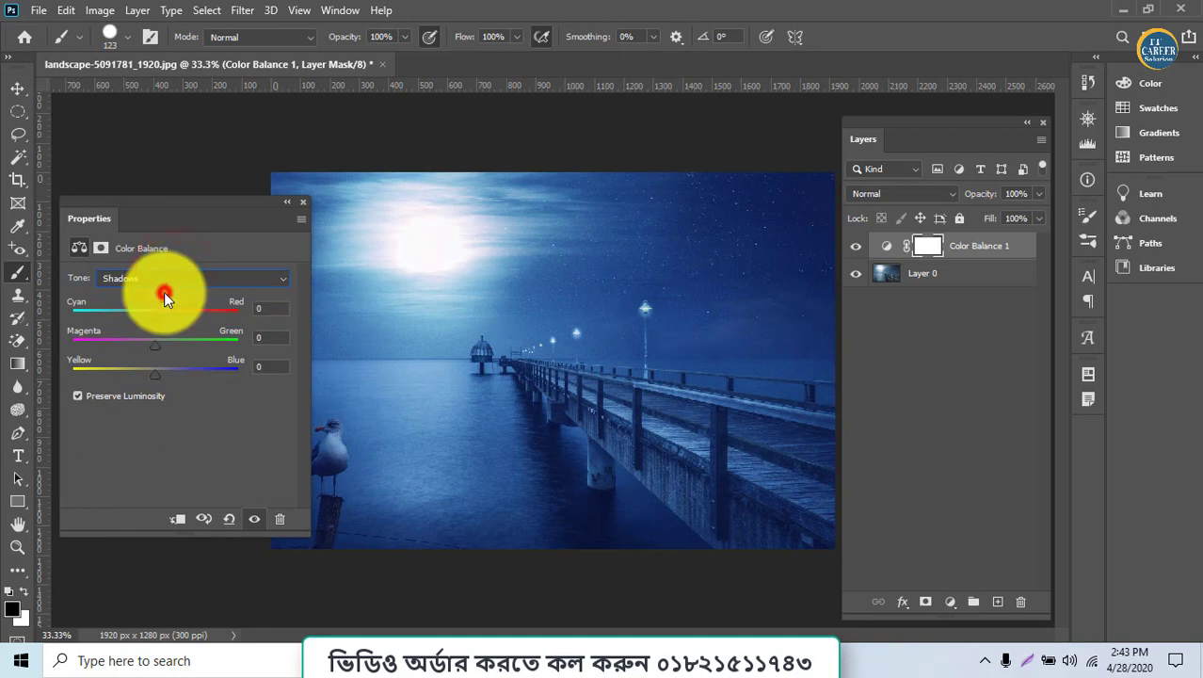
left_click(165, 278)
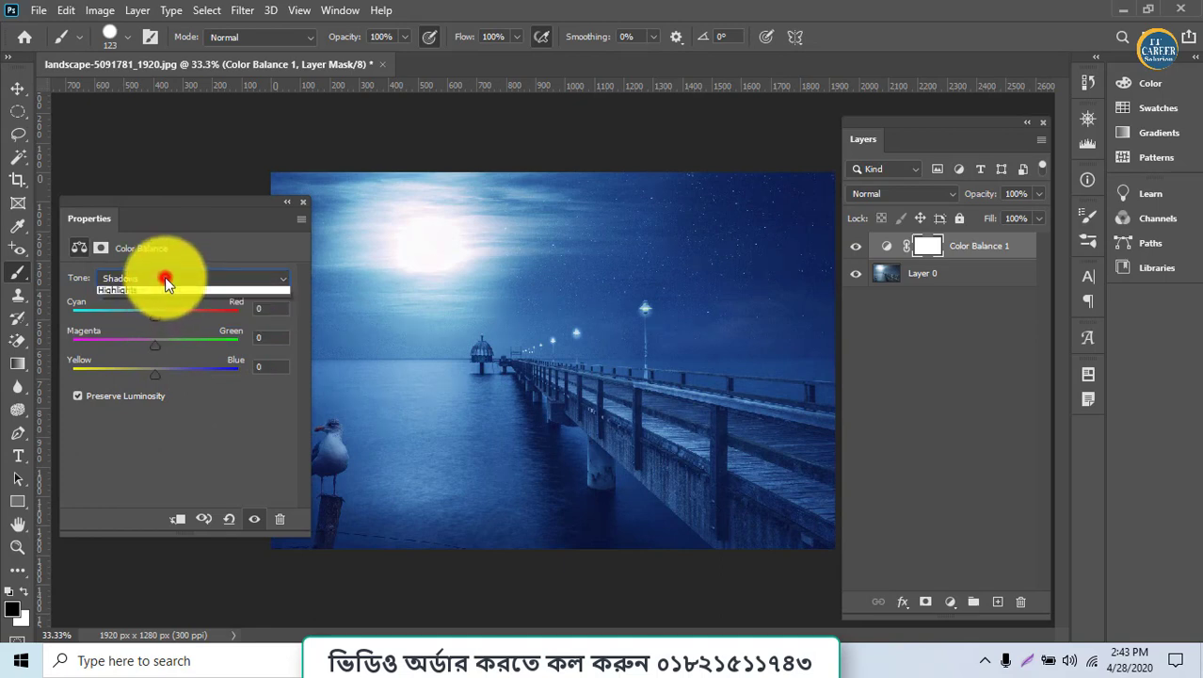
left_click(166, 306)
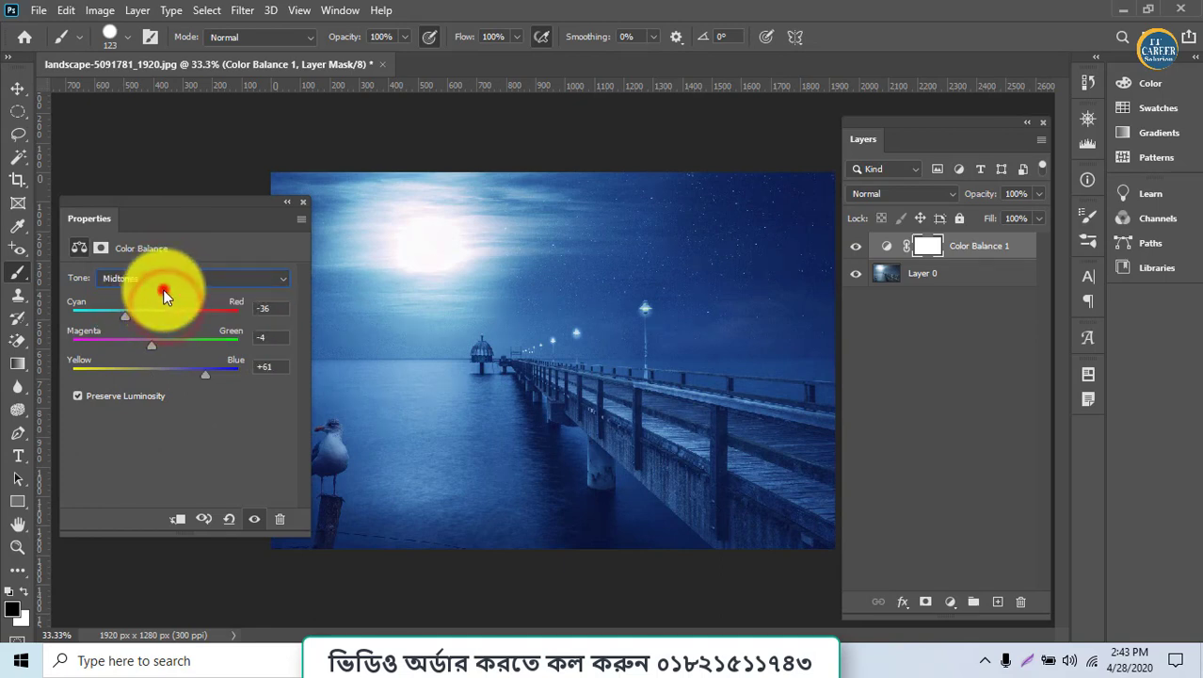
left_click(163, 279)
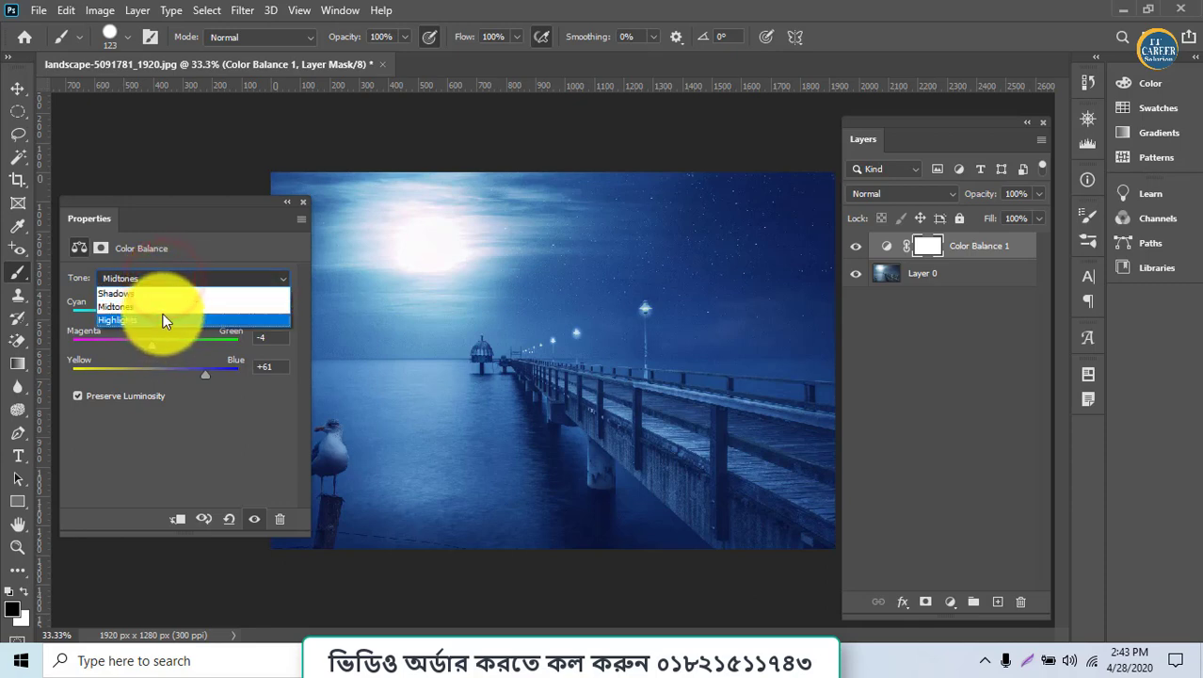
left_click(163, 320)
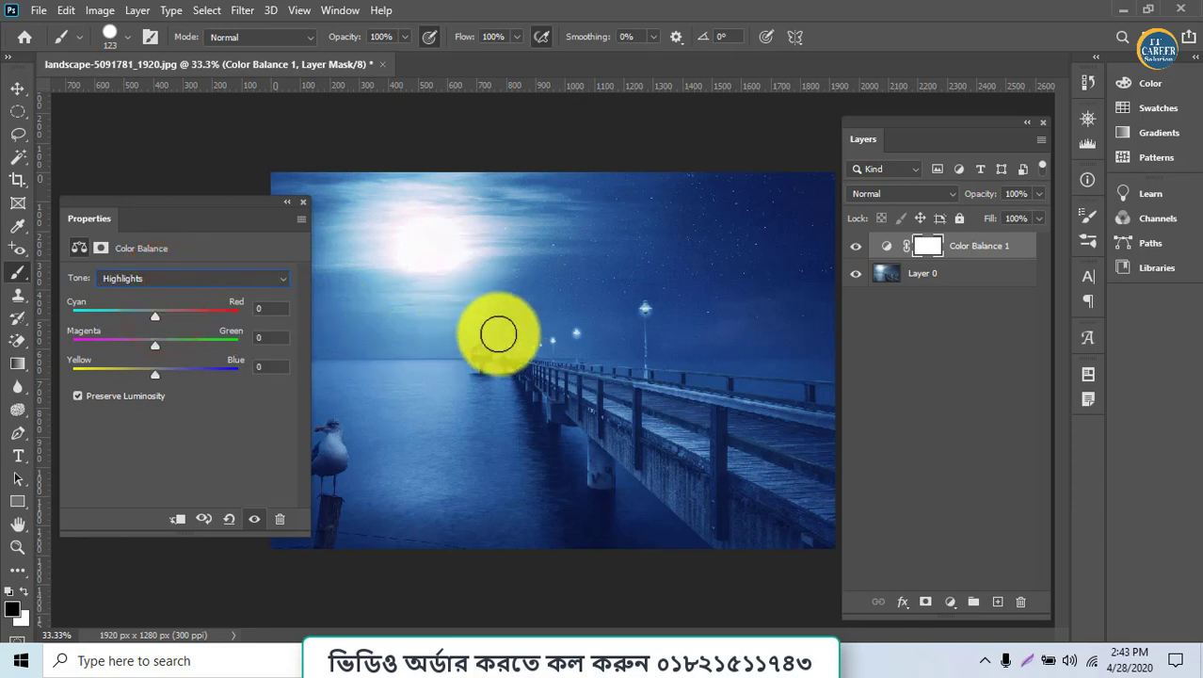
mouse_move(155, 345)
left_mouse_down()
mouse_move(213, 346)
mouse_move(30, 340)
mouse_move(157, 342)
left_mouse_up()
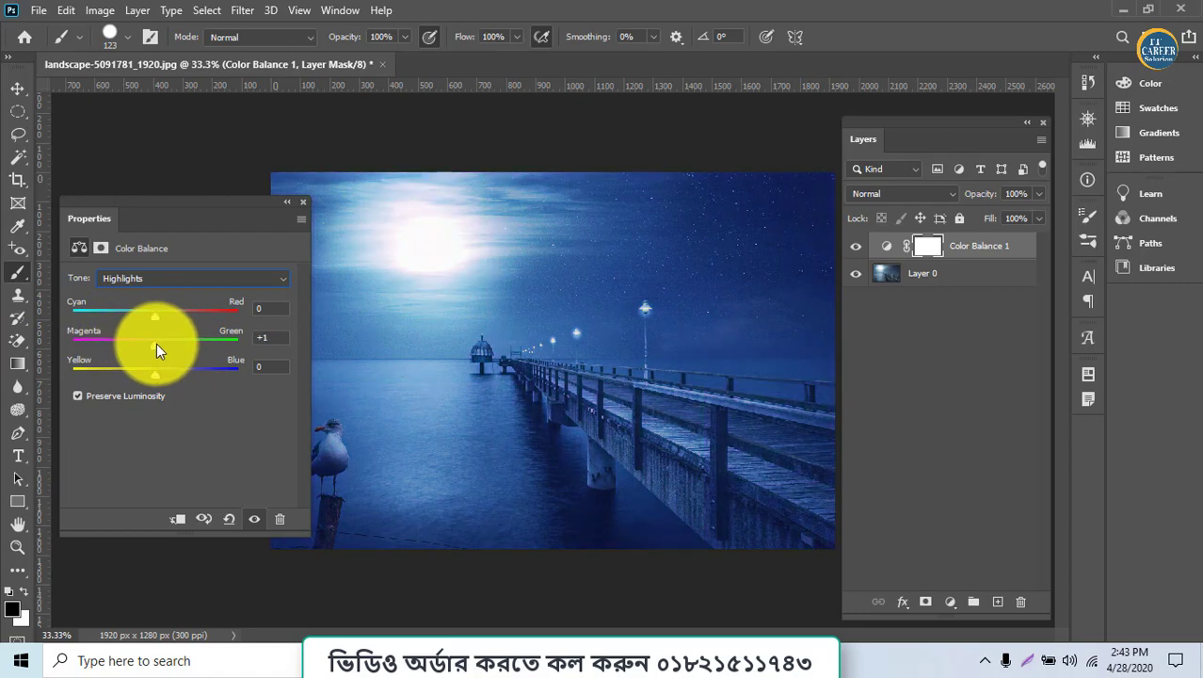
Paint with the black Brush on the Color Balance layer mask over the water and pier to reduce the blue tint there
left_click(923, 246)
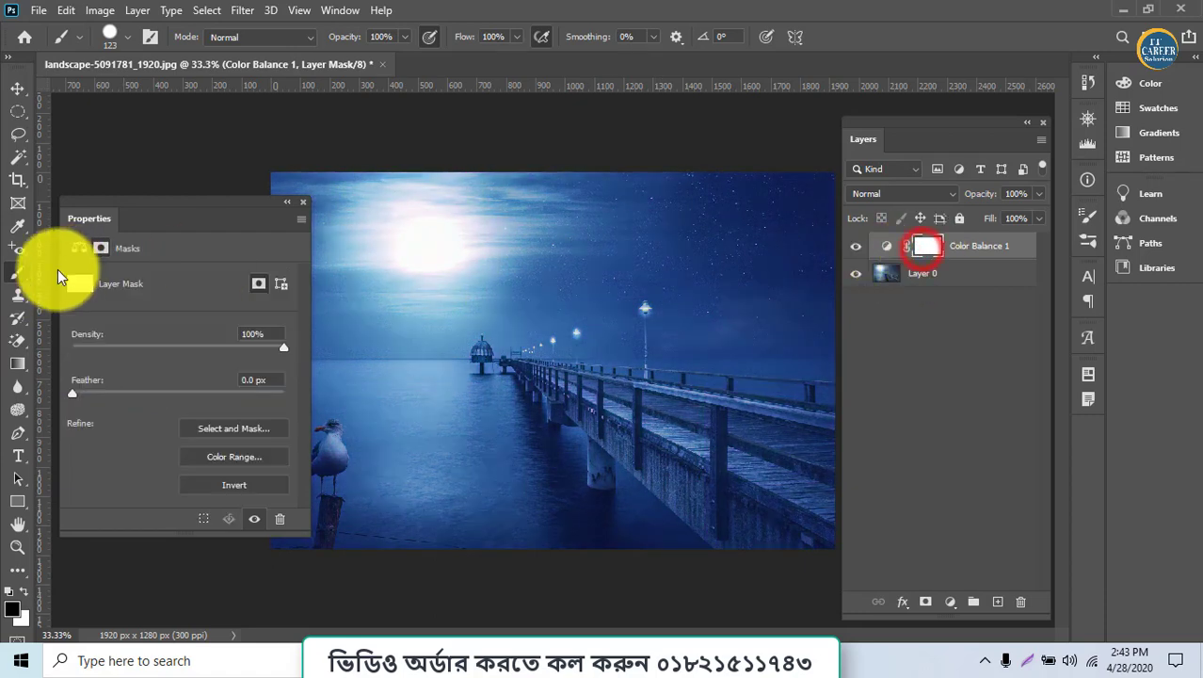
right_click(18, 272)
left_click(62, 273)
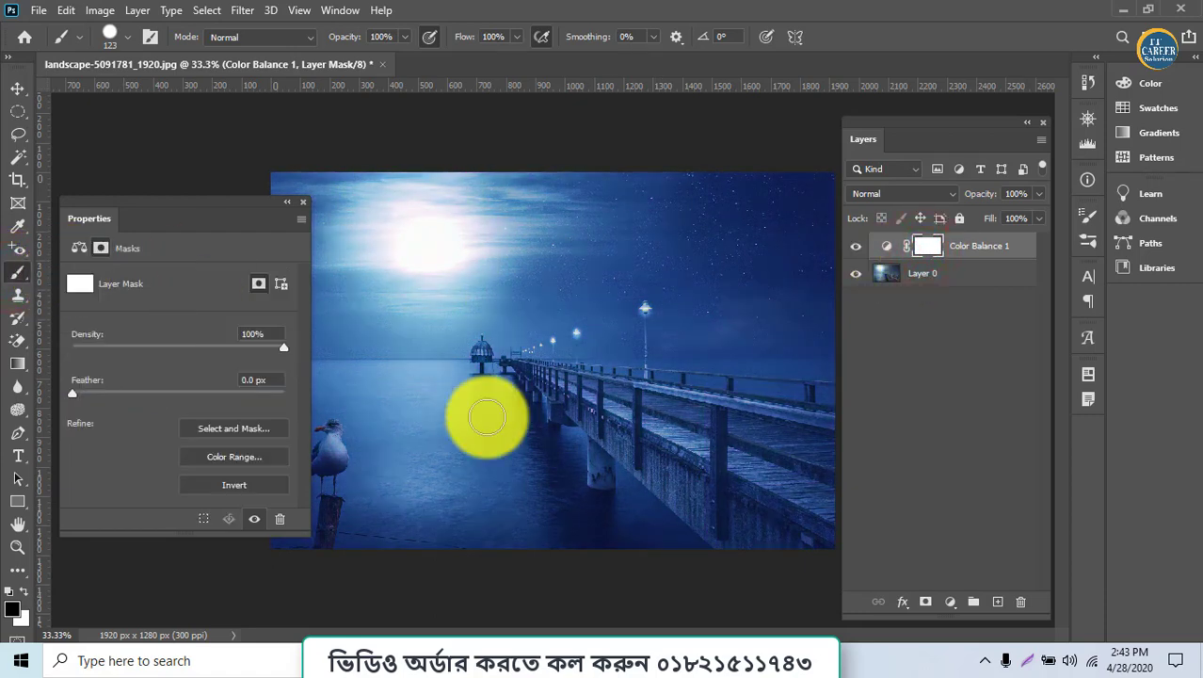
left_click(601, 457)
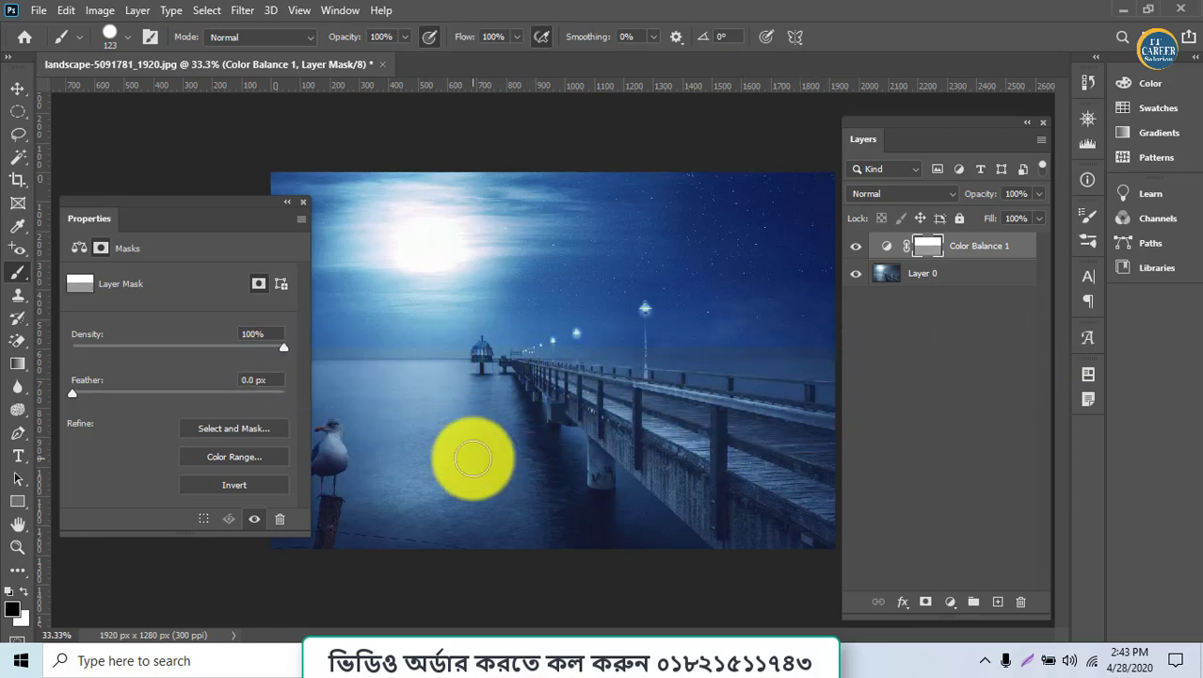
left_click(448, 529)
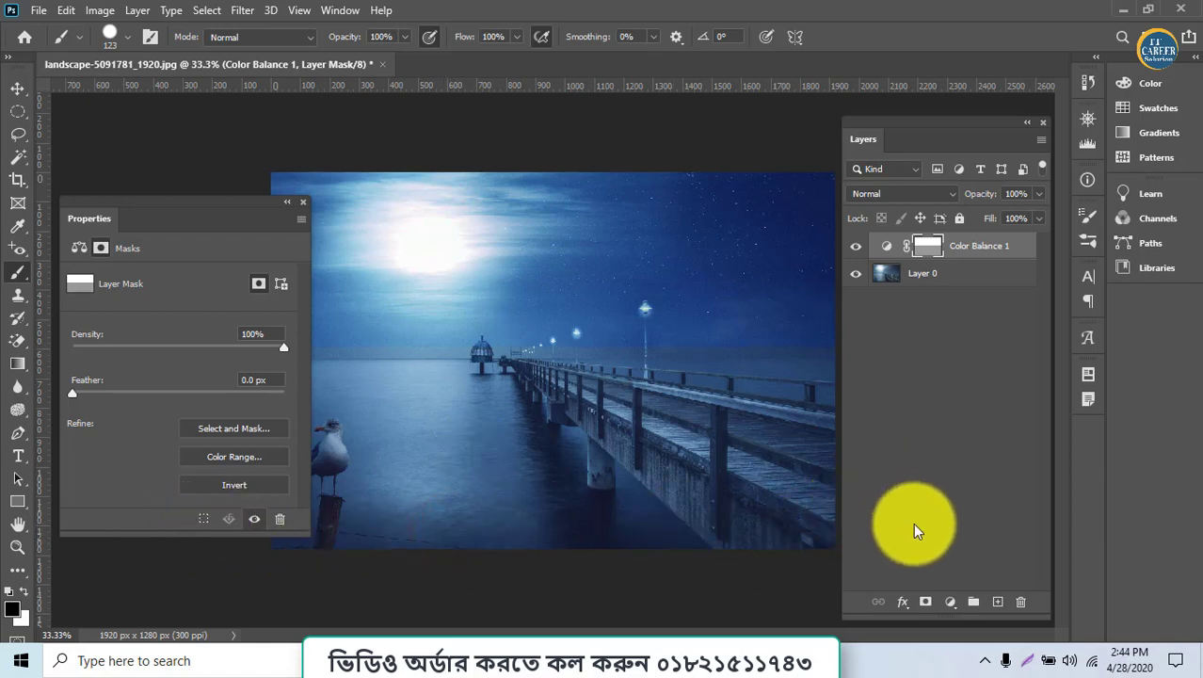
Switch to the Move tool with the mask properties closed, and hide the Color Balance adjustment layer
left_click_drag(139, 200, 163, 238)
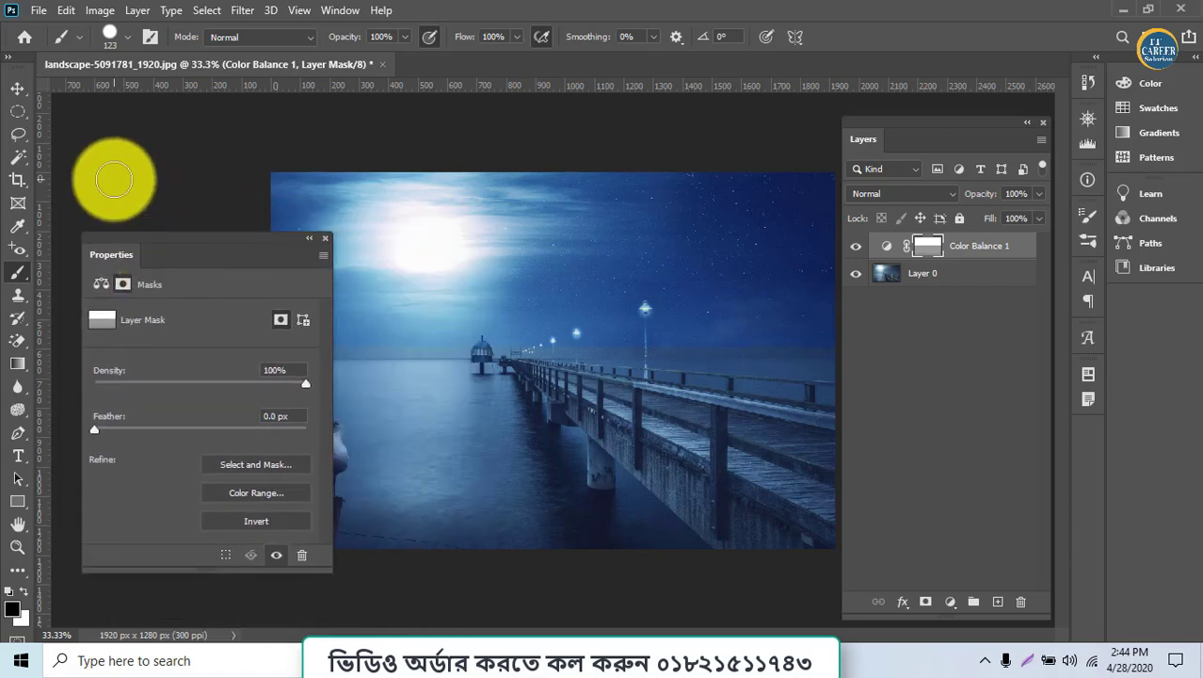
left_click(17, 89)
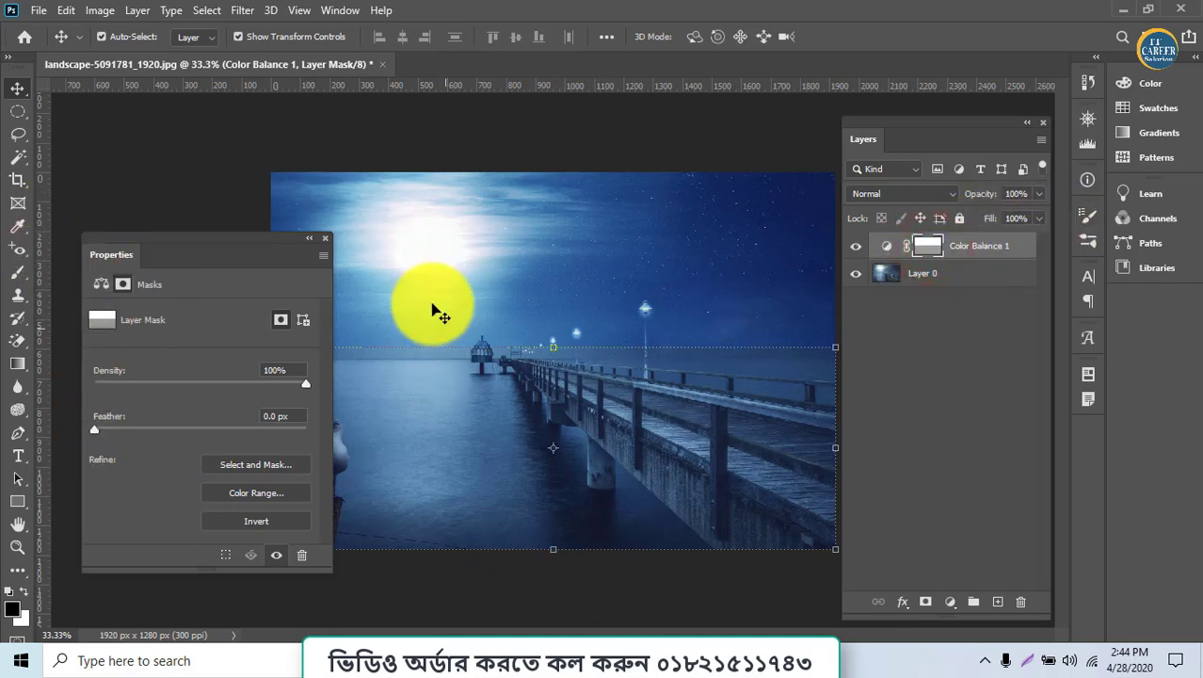
left_click(325, 237)
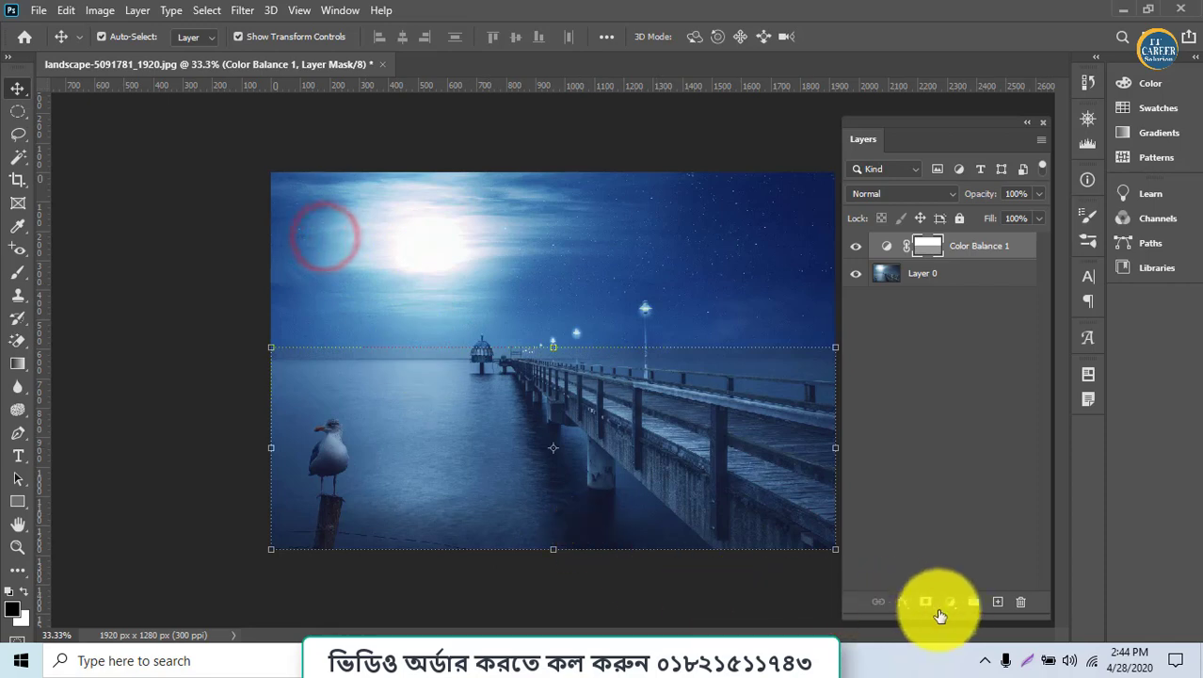
left_click(856, 246)
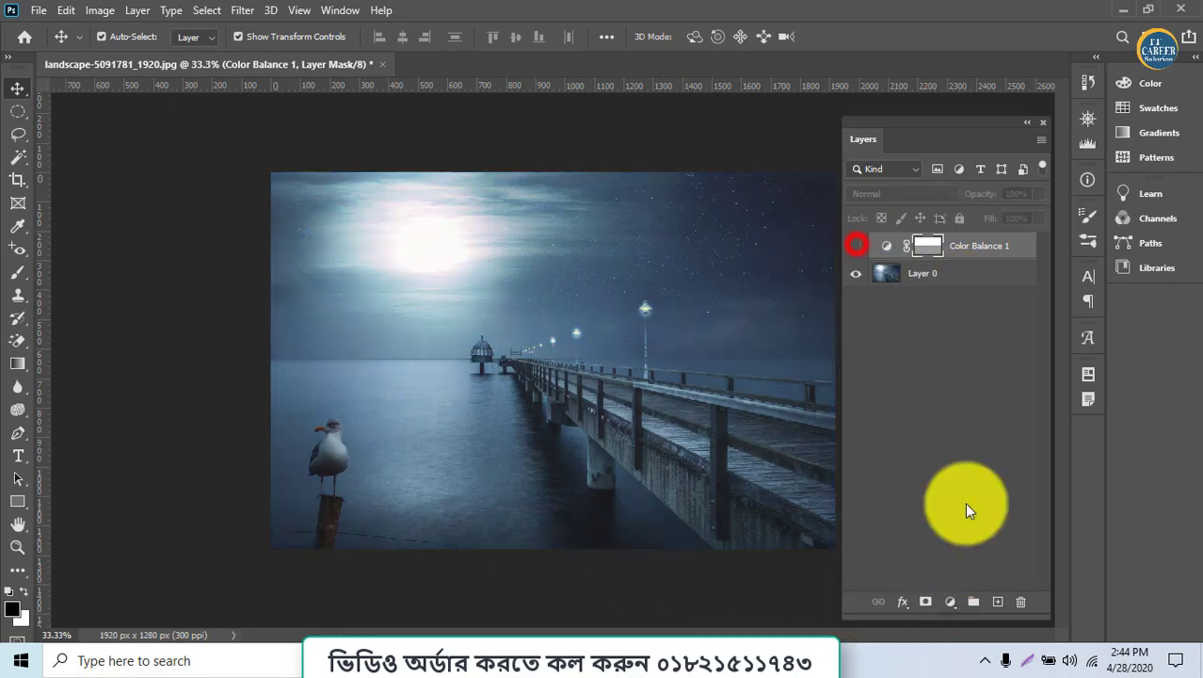
left_click(950, 602)
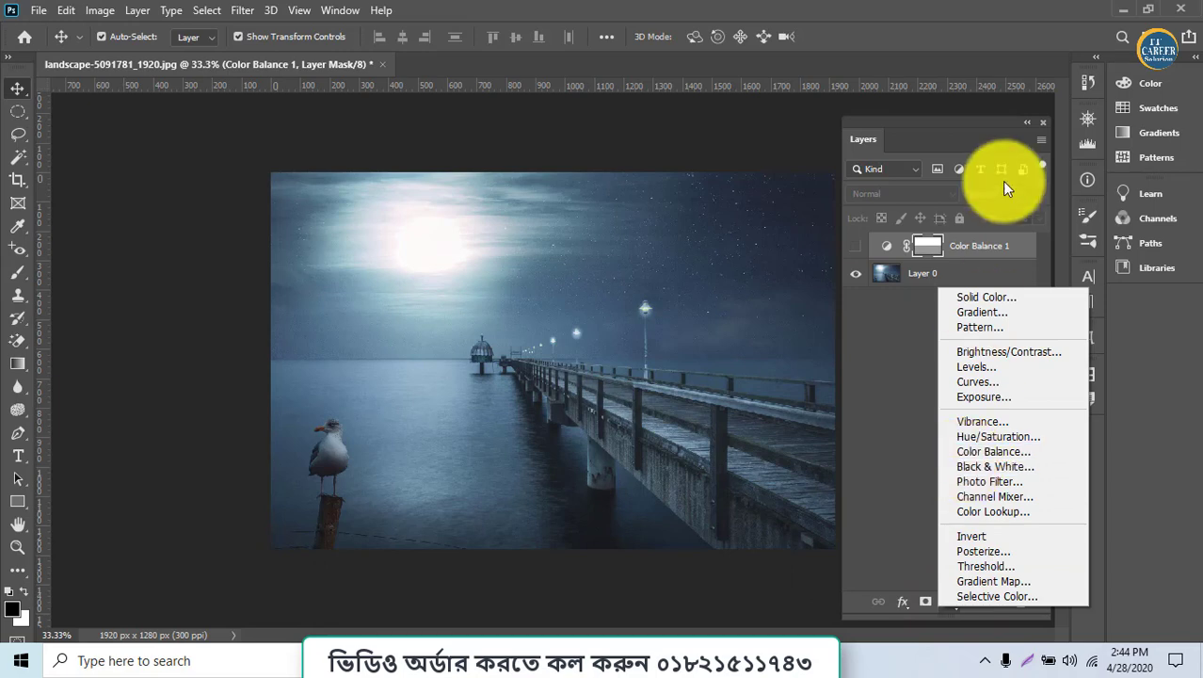
left_click(982, 250)
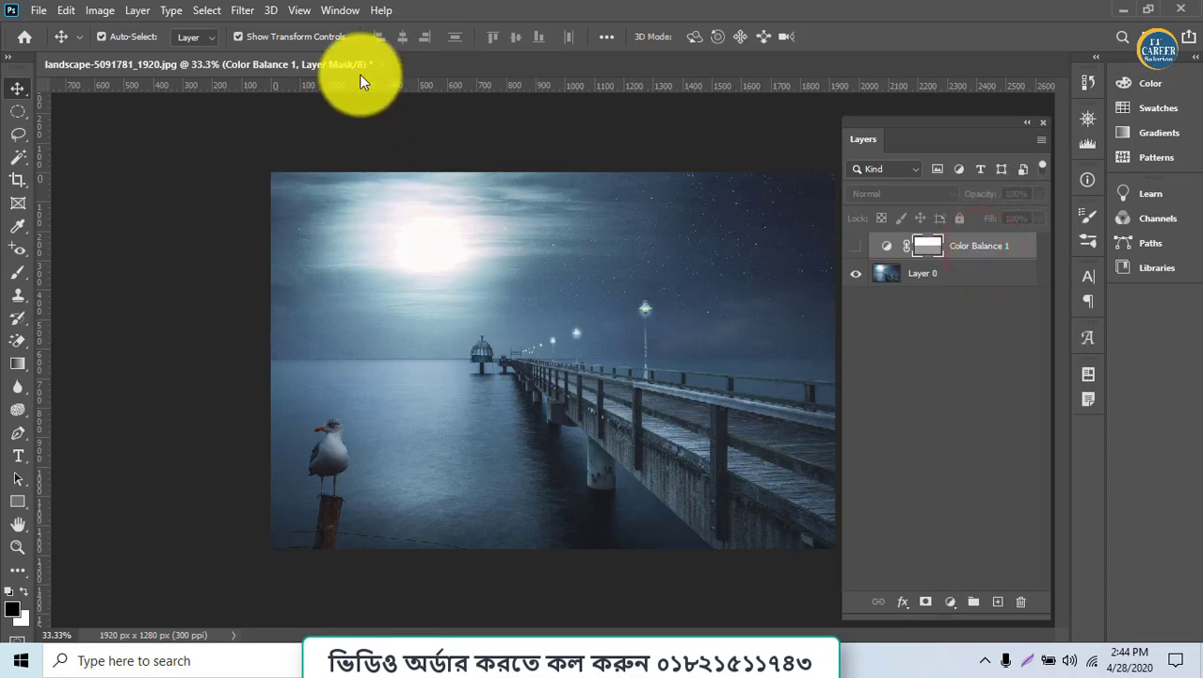
Open the image moon-5082537_1920 (1).jpg as a second document
left_click(29, 11)
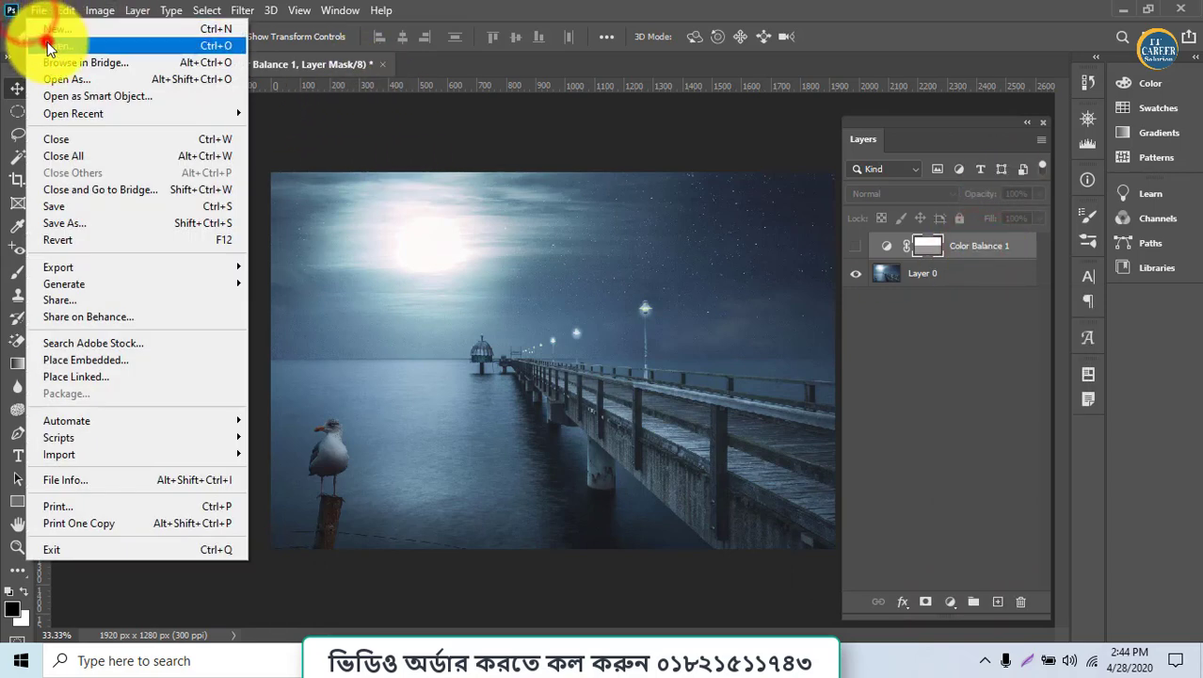
left_click(49, 44)
double_click(396, 217)
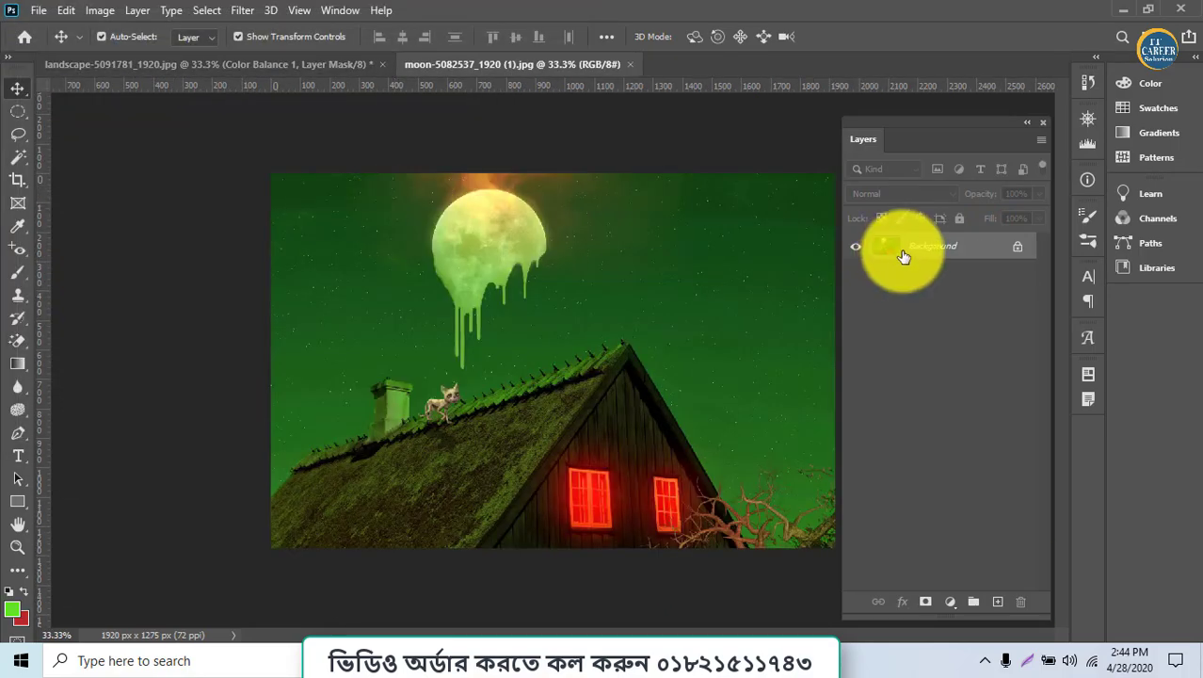
Unlock the moon image's background layer and add a Black & White adjustment layer above it
left_click(1018, 247)
left_click(955, 603)
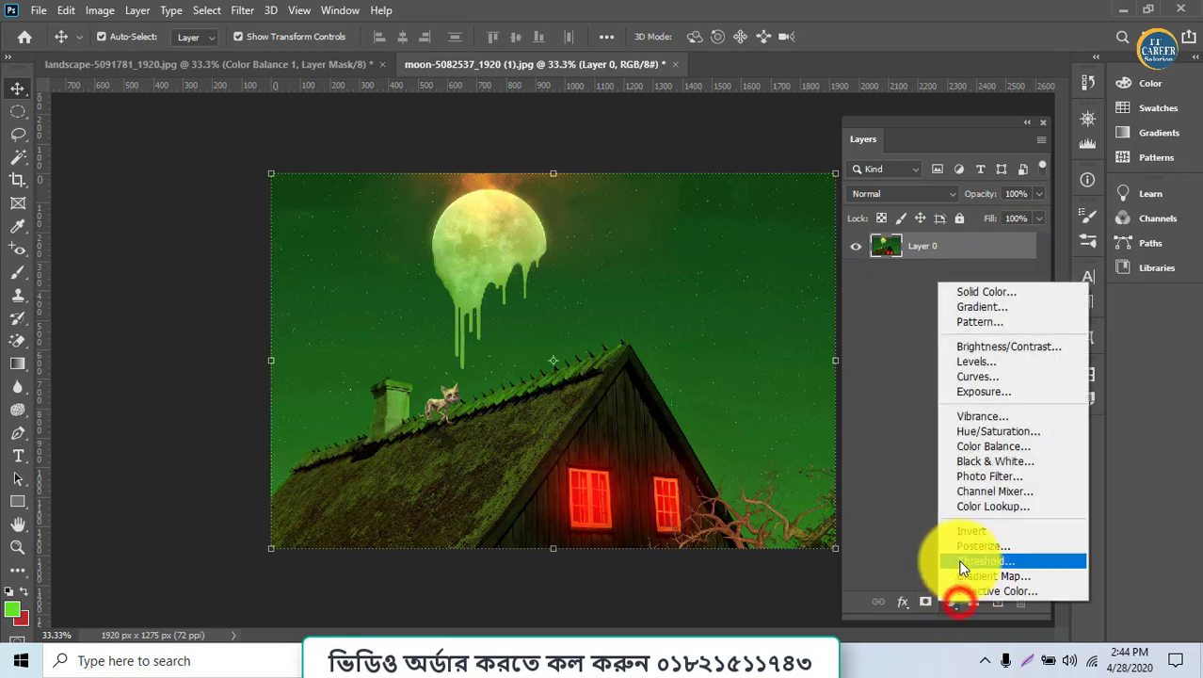
left_click(970, 459)
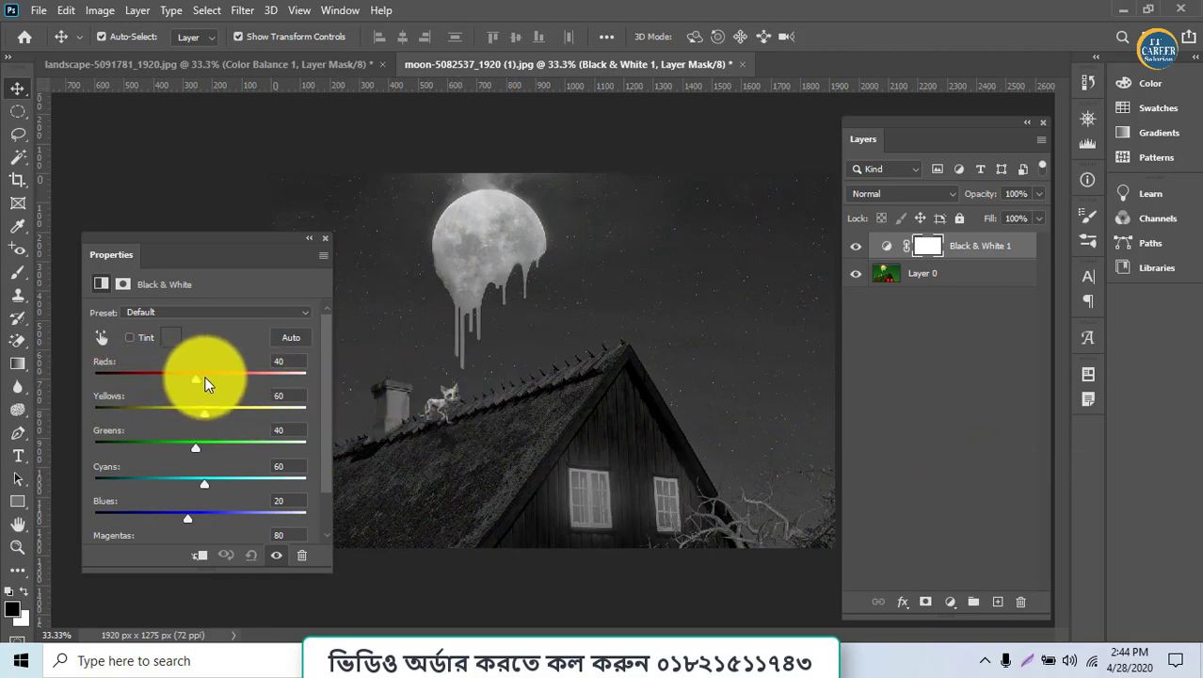
Adjust the Black & White mix to Reds 171, Yellows 92, Cyans 125 and Blues 204
left_click_drag(199, 377, 250, 393)
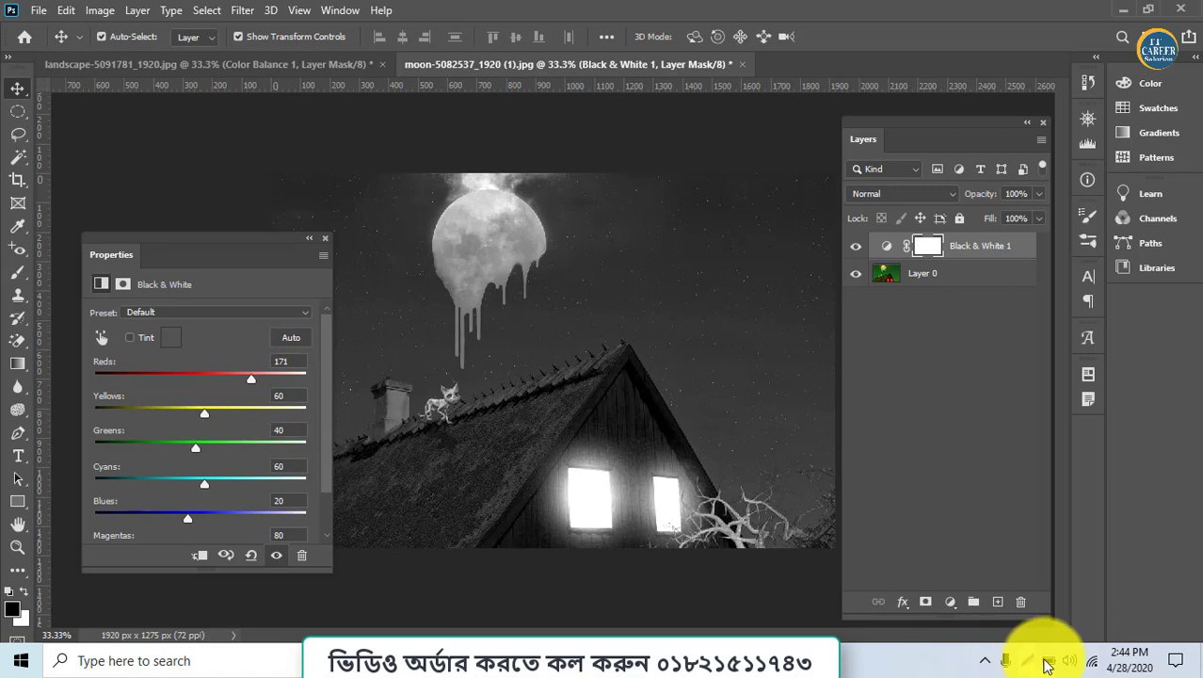
left_click(1045, 662)
left_click_drag(998, 533, 269, 444)
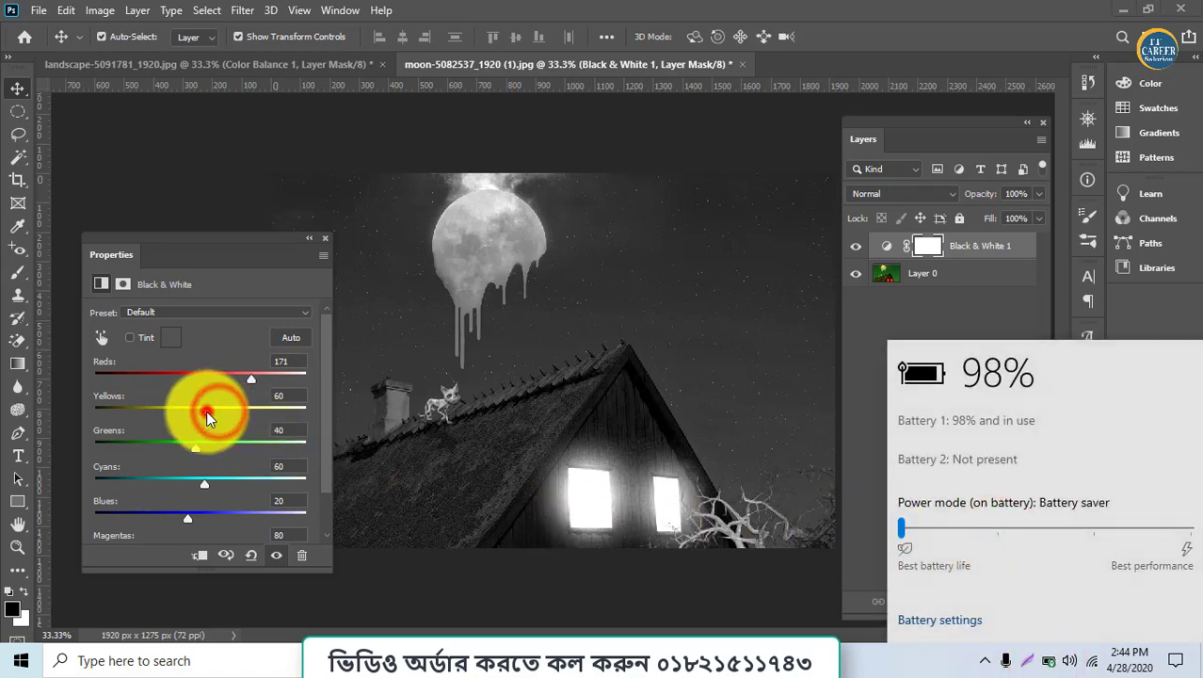
left_click(1052, 665)
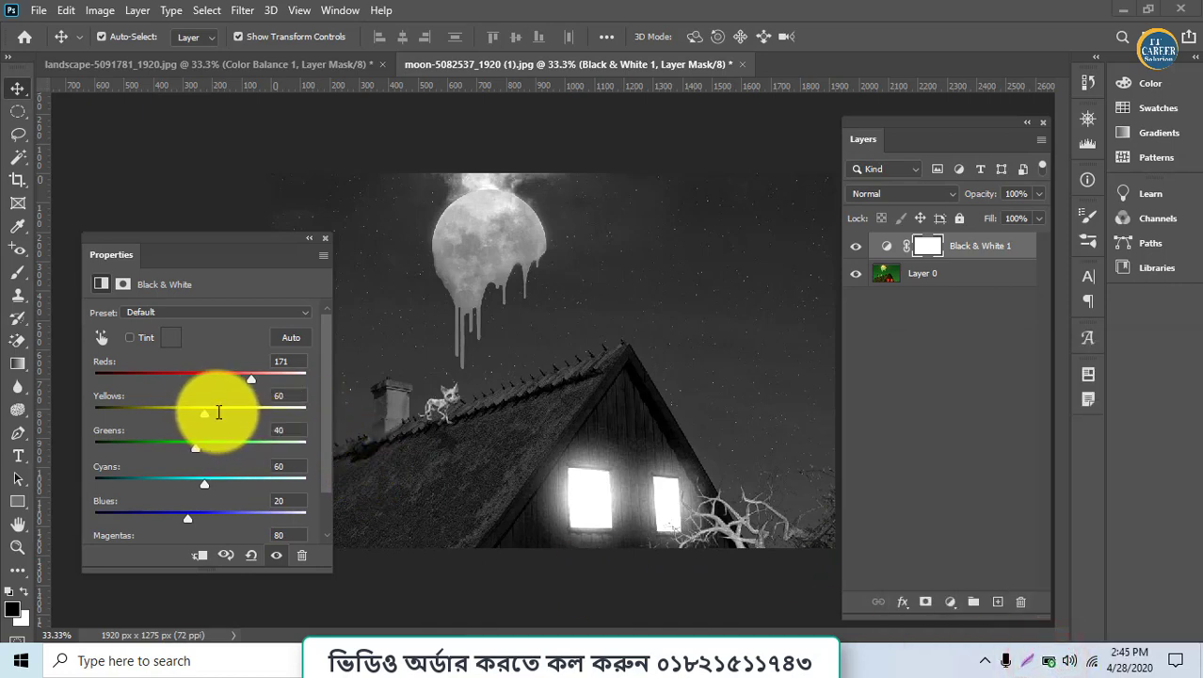
mouse_move(205, 413)
left_mouse_down()
mouse_move(234, 414)
mouse_move(106, 421)
mouse_move(227, 417)
mouse_move(191, 426)
mouse_move(155, 422)
mouse_move(218, 415)
left_mouse_up()
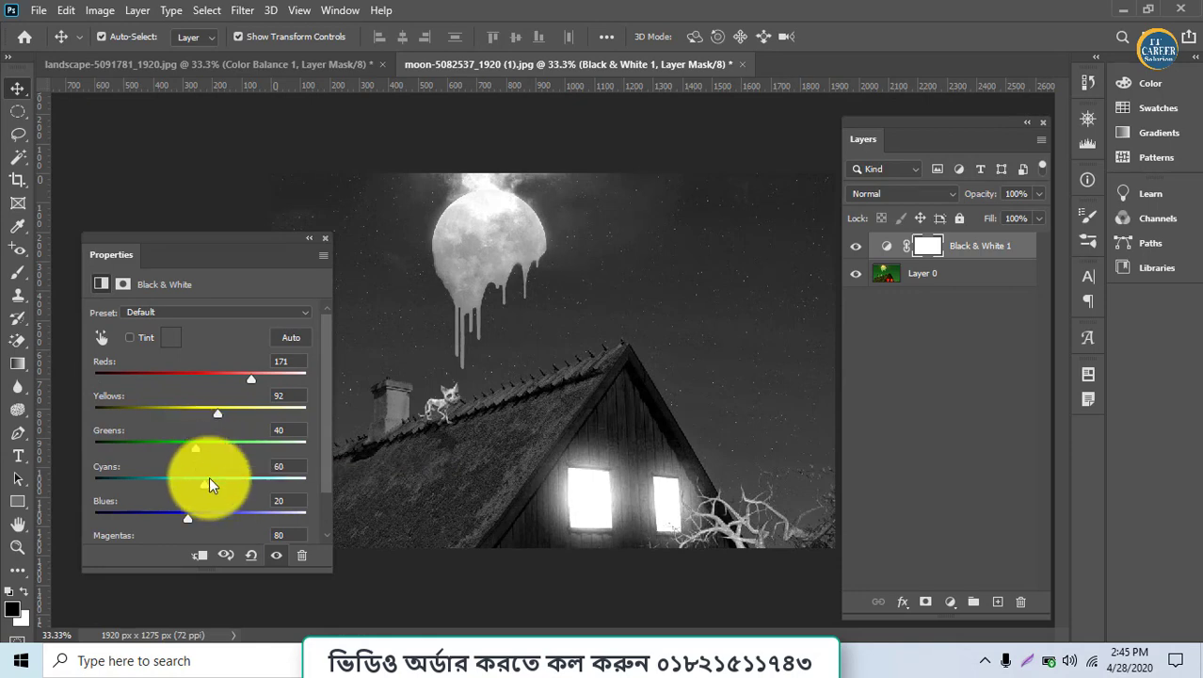
left_click_drag(205, 479, 228, 480)
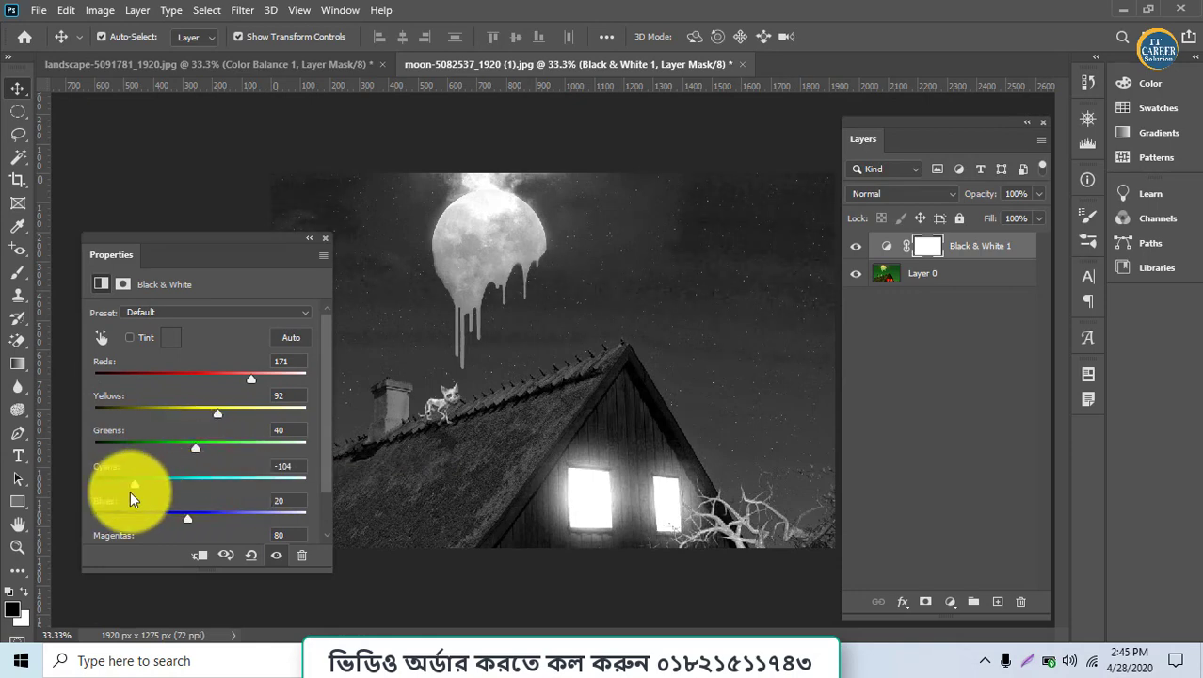
left_click_drag(130, 490, 278, 536)
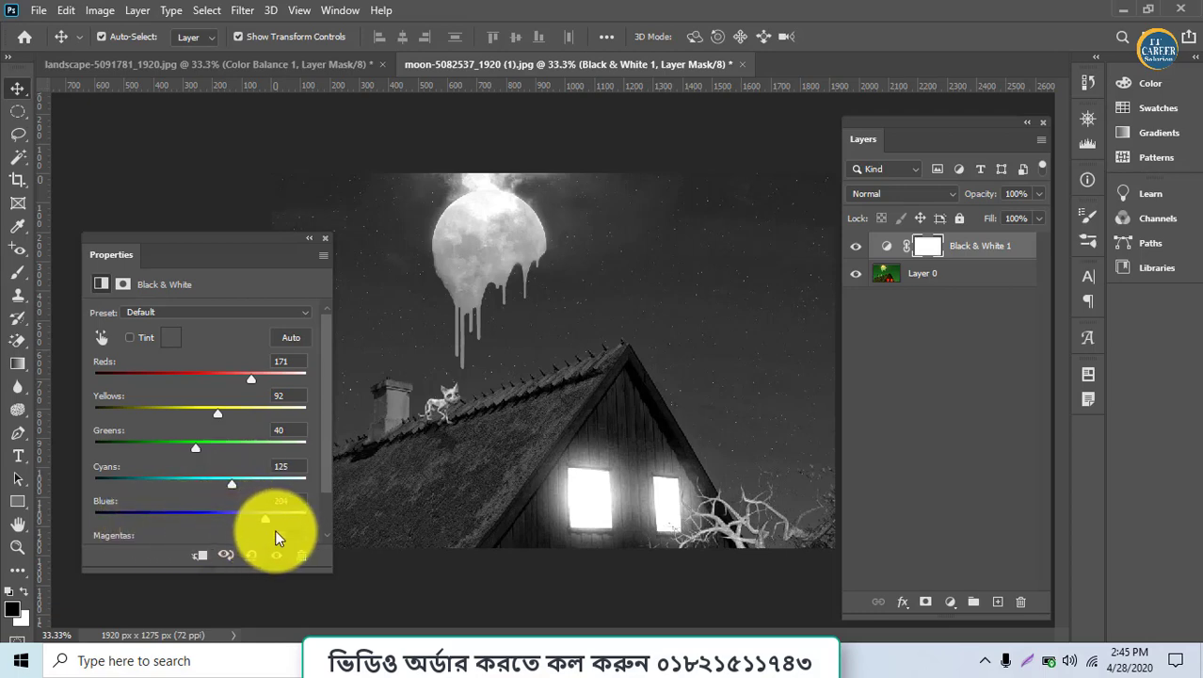
Try the Black & White presets Blue Filter, Darker, Green Filter and High Contrast Blue Filter one after another on the moon image
left_click(201, 312)
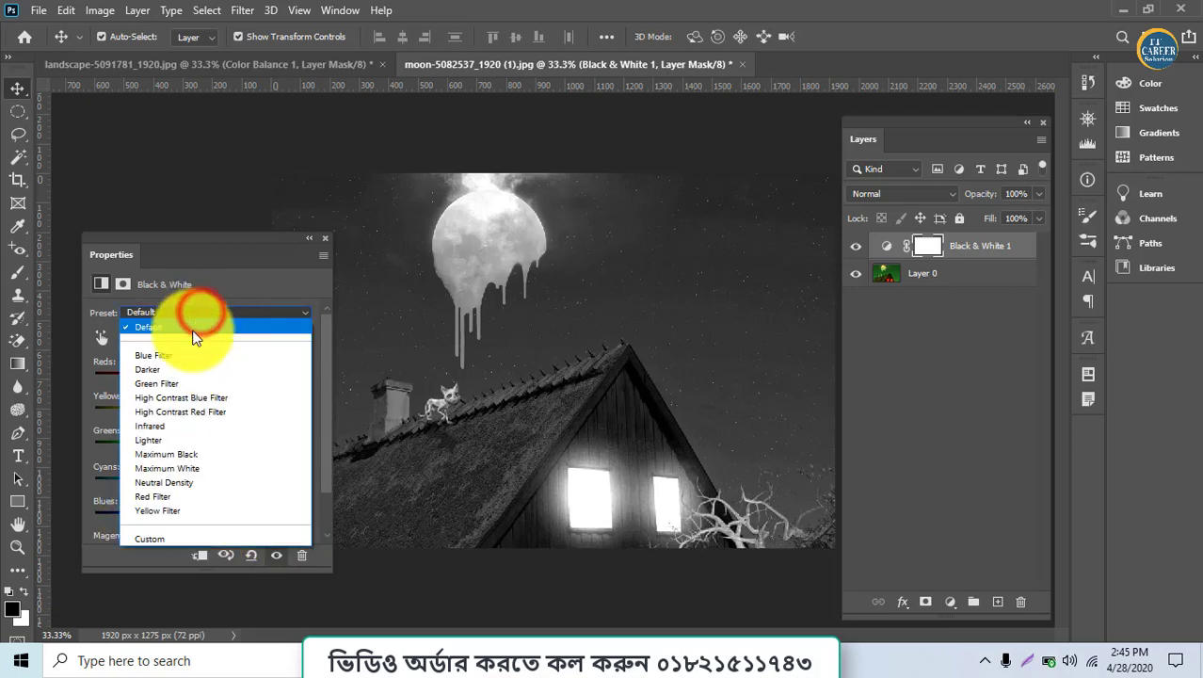
left_click(190, 355)
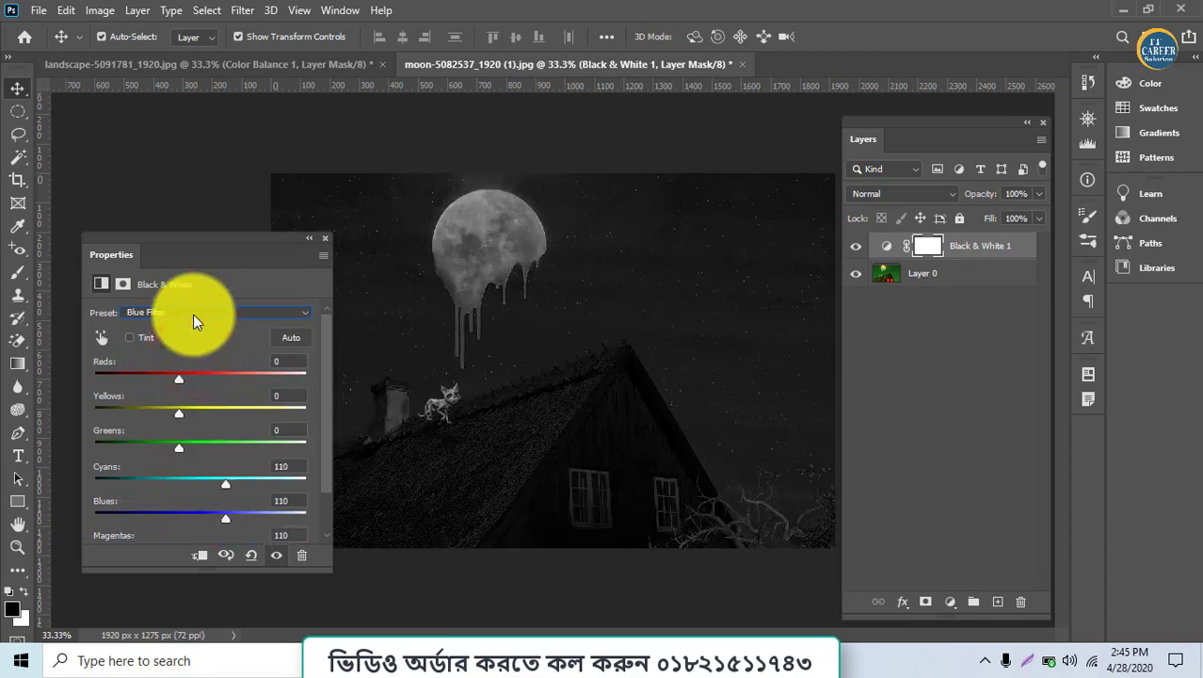
left_click(193, 313)
left_click(197, 365)
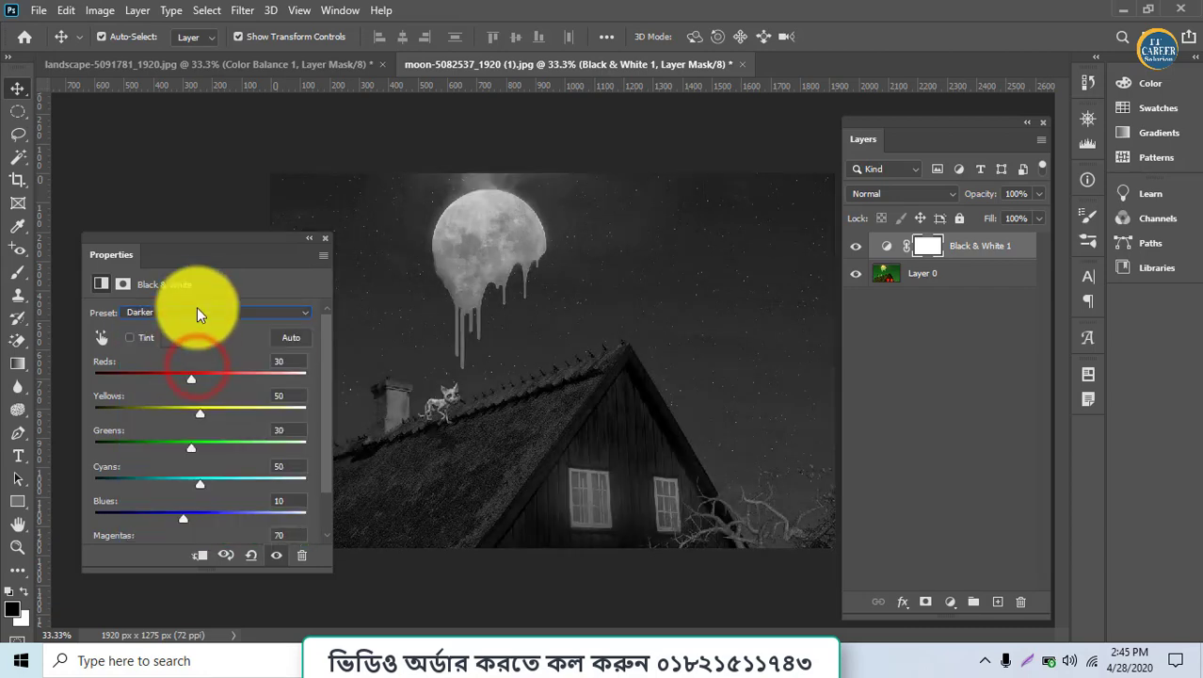
left_click(197, 308)
left_click(197, 384)
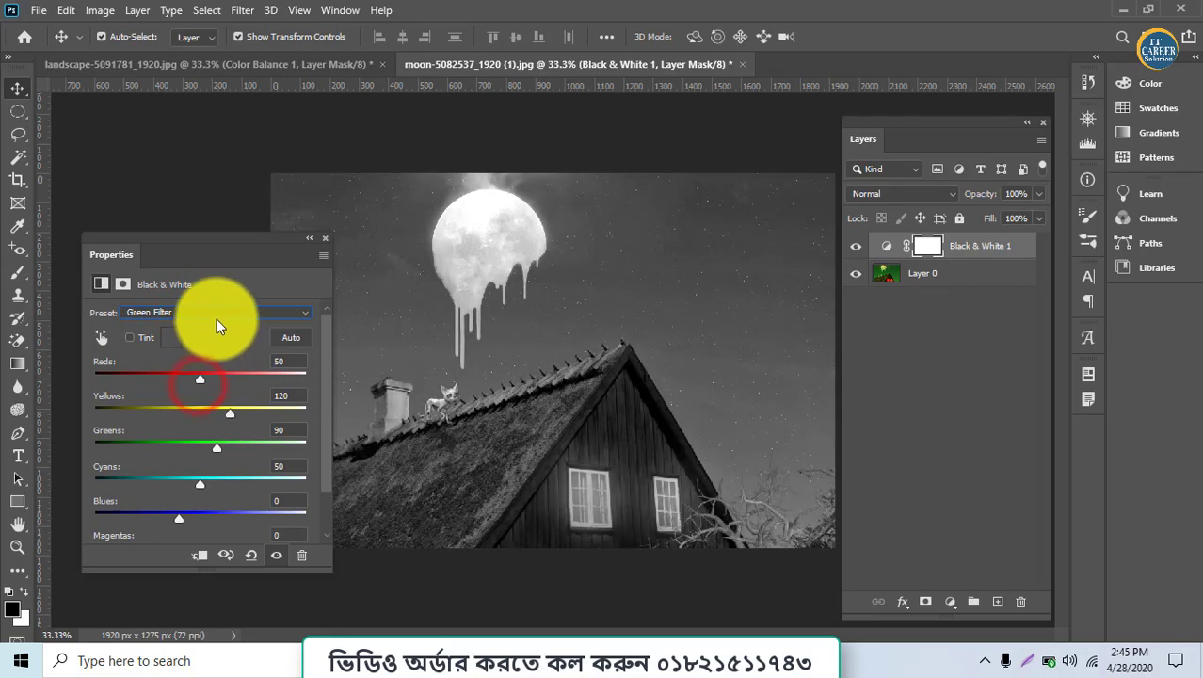
left_click(216, 313)
left_click(215, 399)
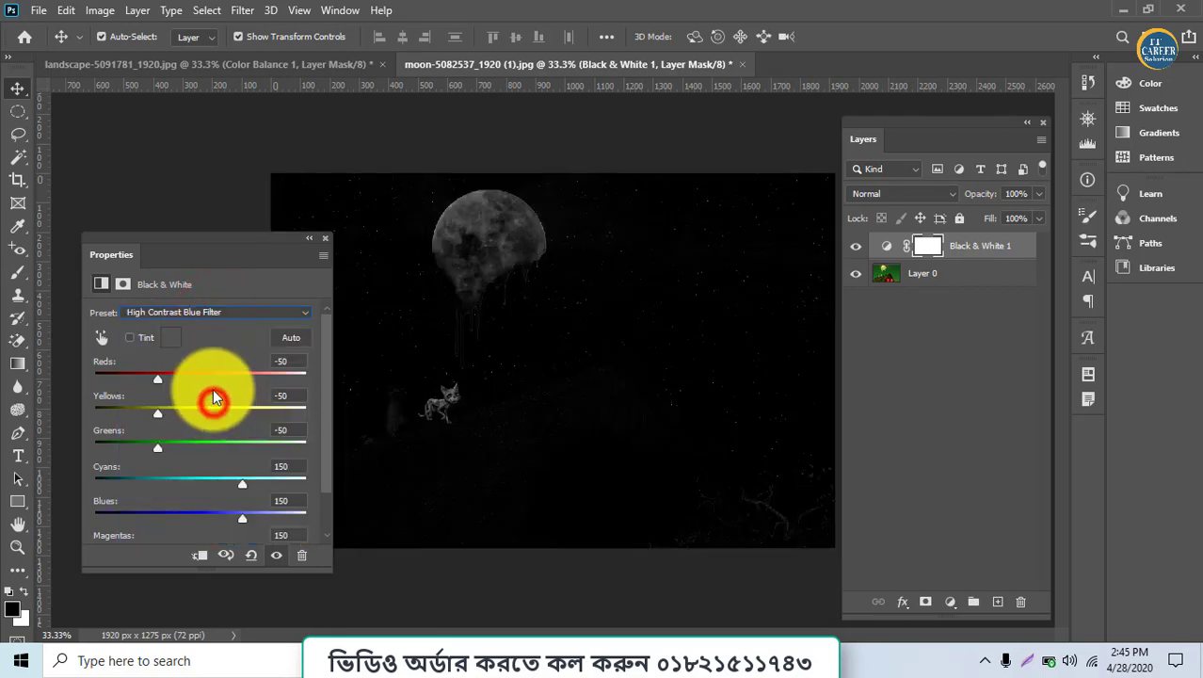
Try the Black & White presets High Contrast Red Filter, Infrared, Lighter and Maximum Black in turn
left_click(213, 311)
left_click(209, 414)
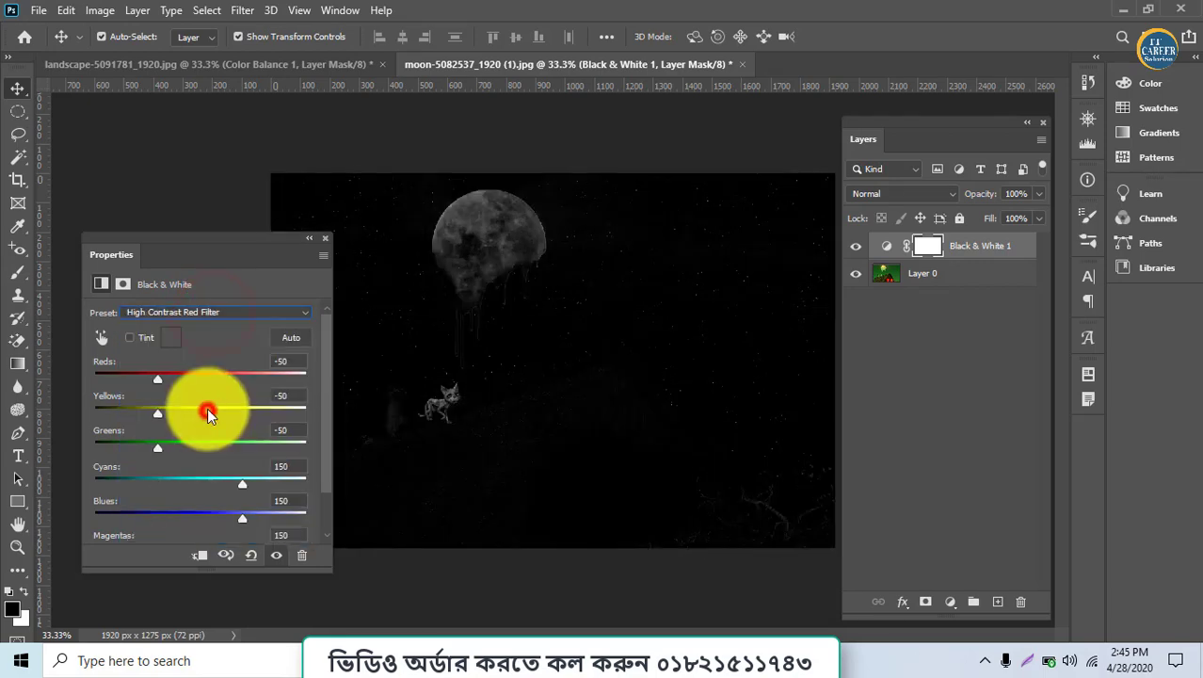
left_click(200, 314)
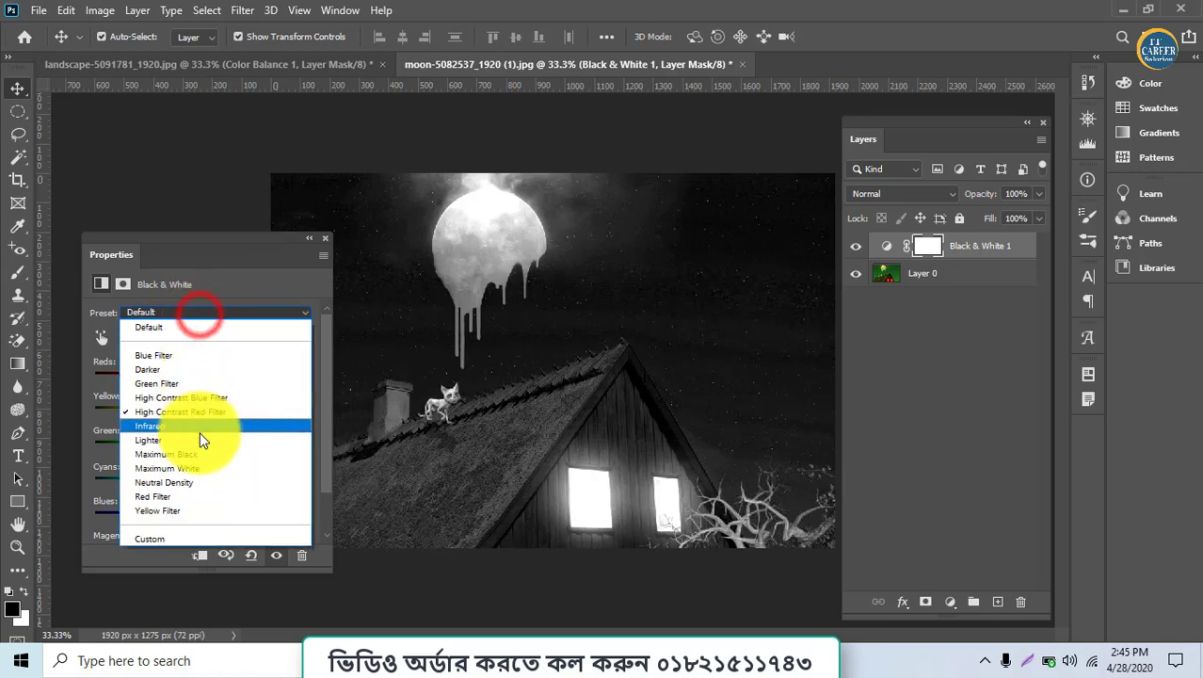
left_click(200, 431)
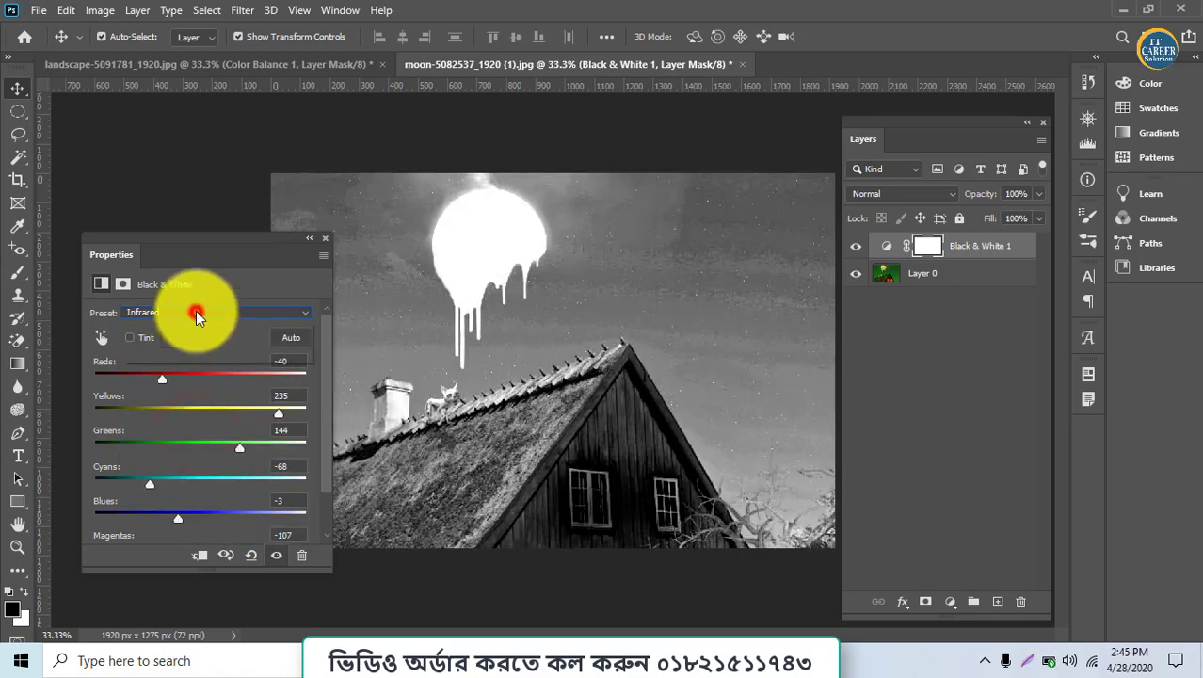
left_click(196, 312)
left_click(195, 437)
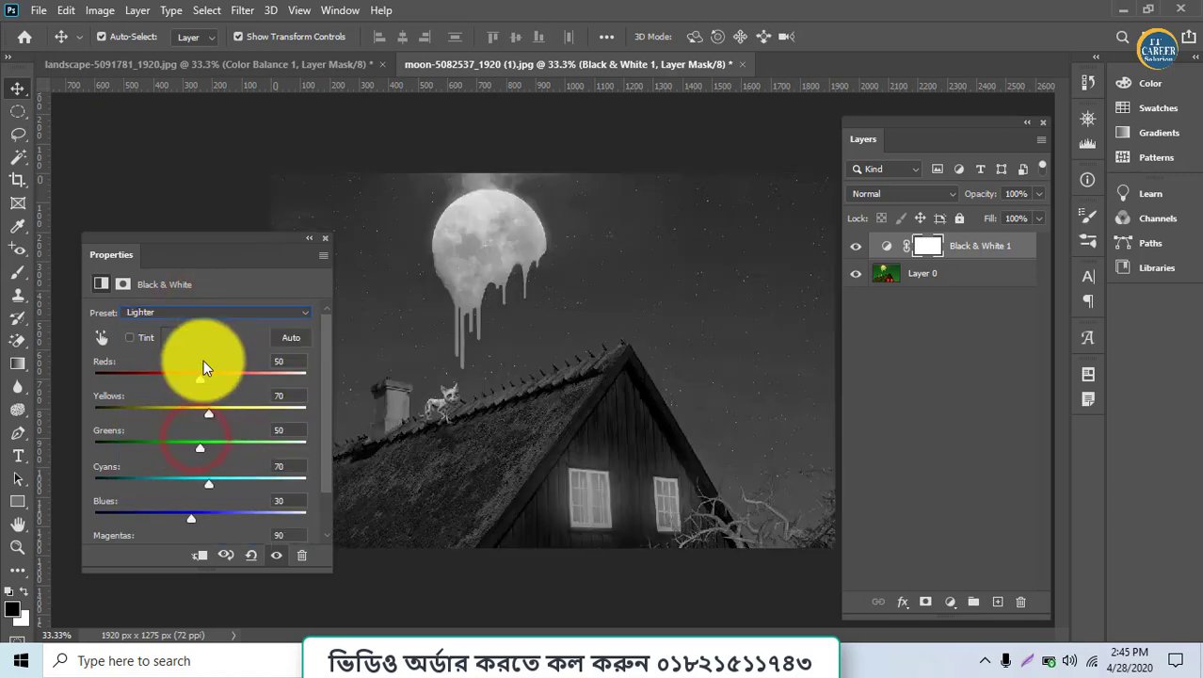
left_click(195, 311)
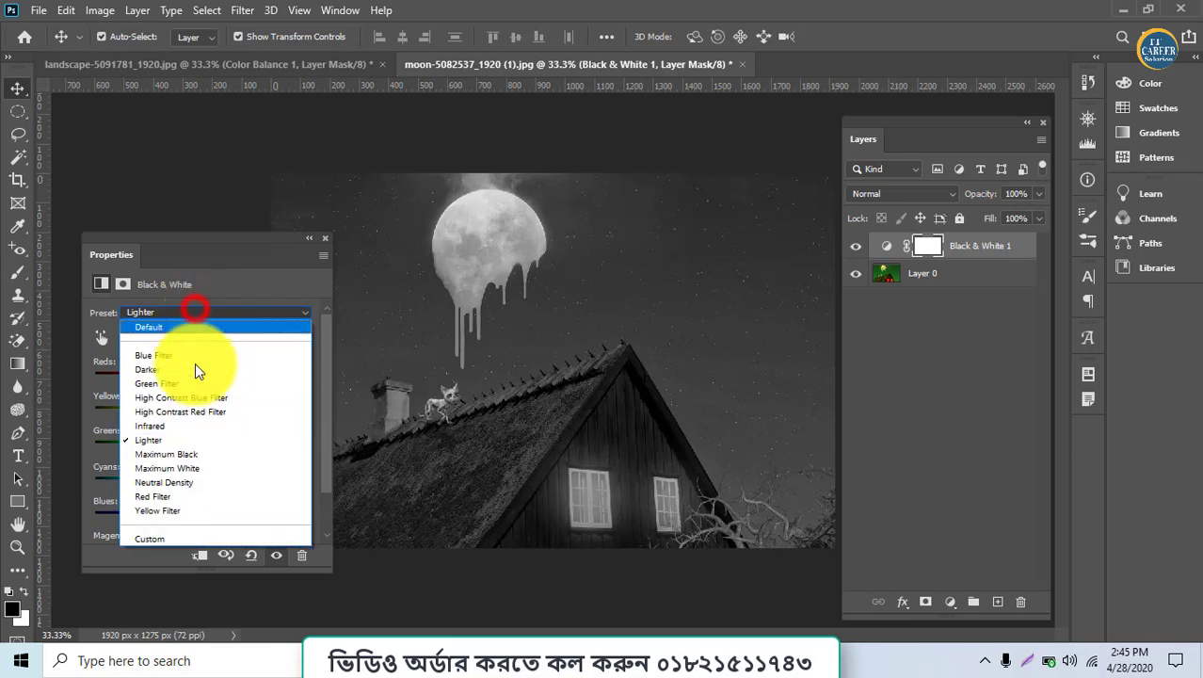
left_click(191, 455)
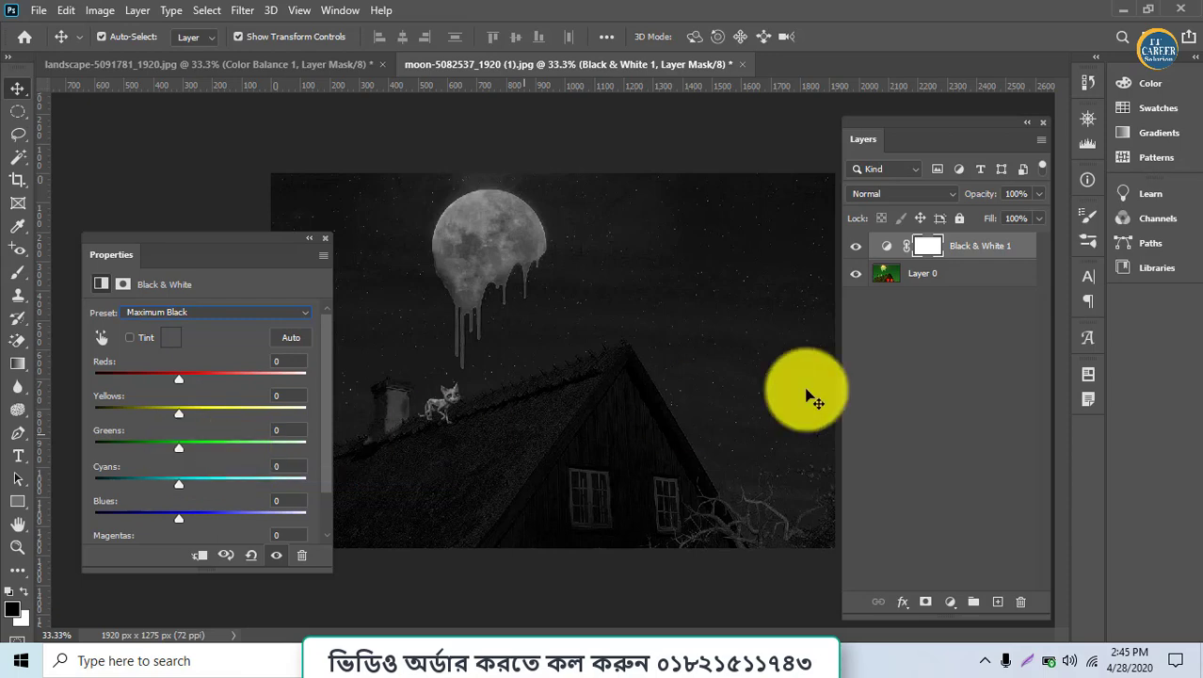
Hide the Black & White adjustment layer and delete it from the moon image
left_click(856, 246)
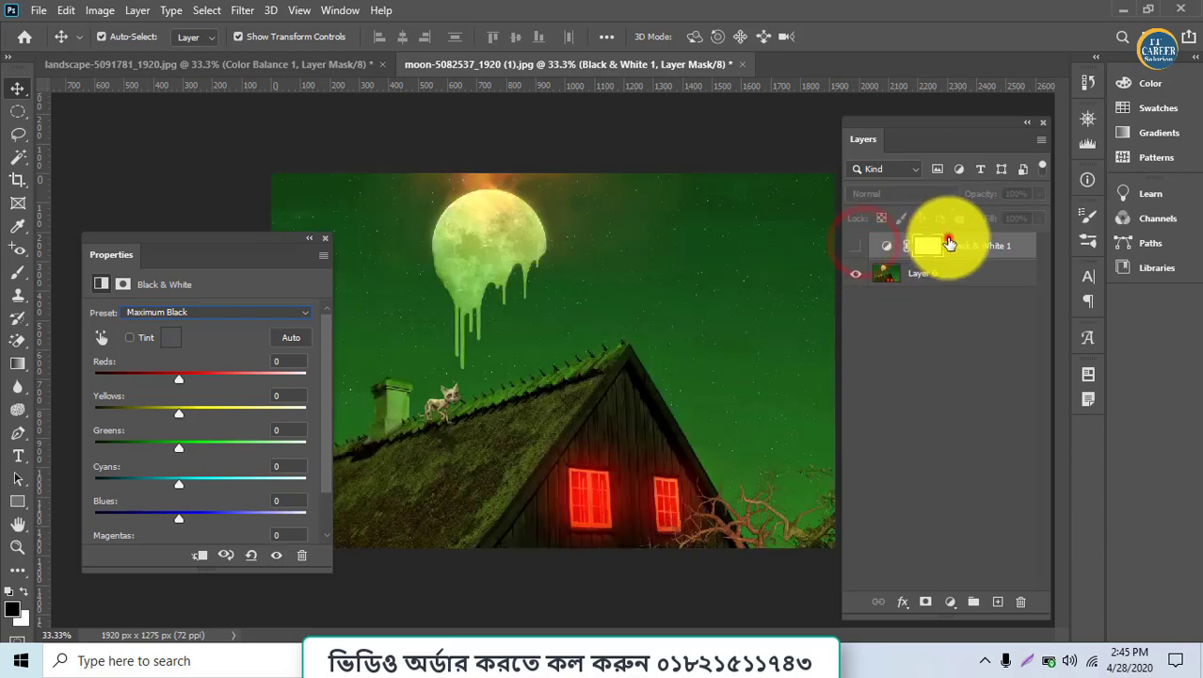
left_click(936, 245)
left_click(1022, 603)
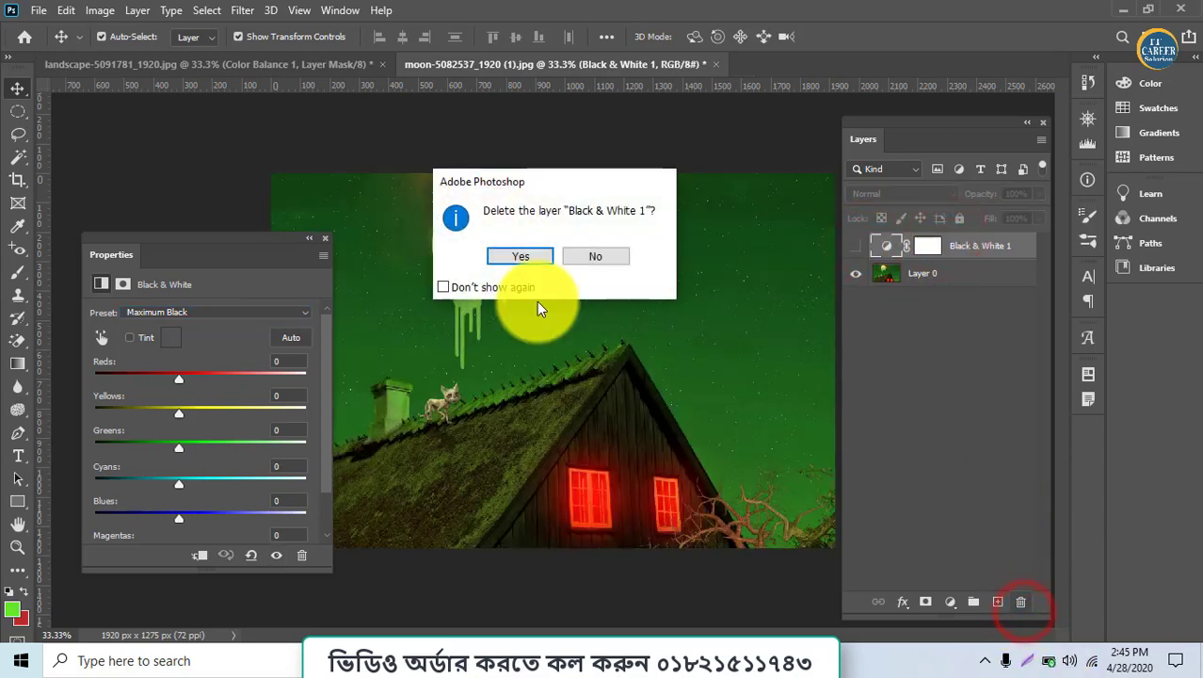
left_click(539, 257)
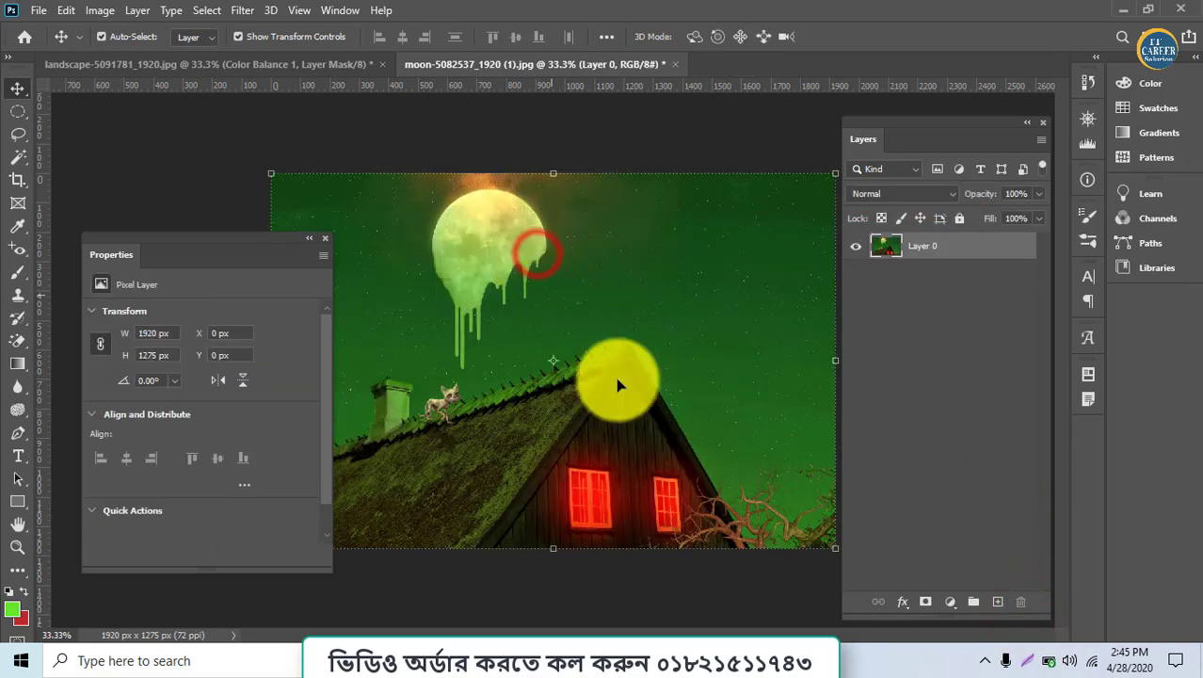
Add a Photo Filter adjustment layer above the moon image and set its custom color to red ec0000
left_click(946, 603)
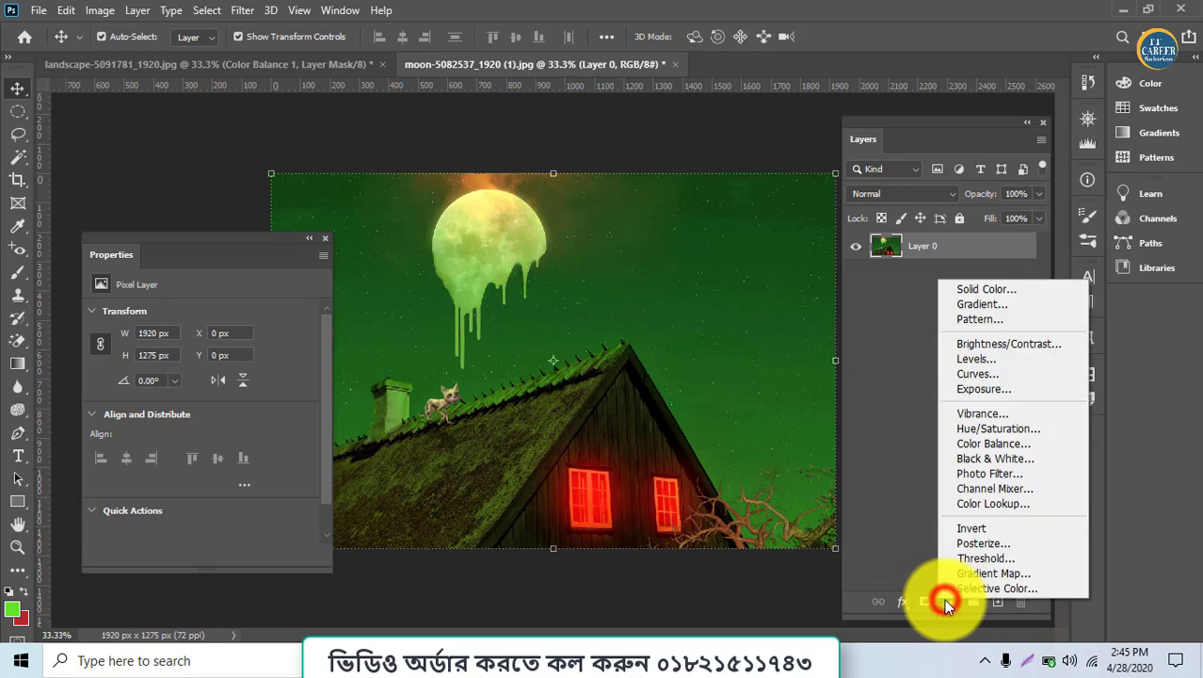
left_click(982, 476)
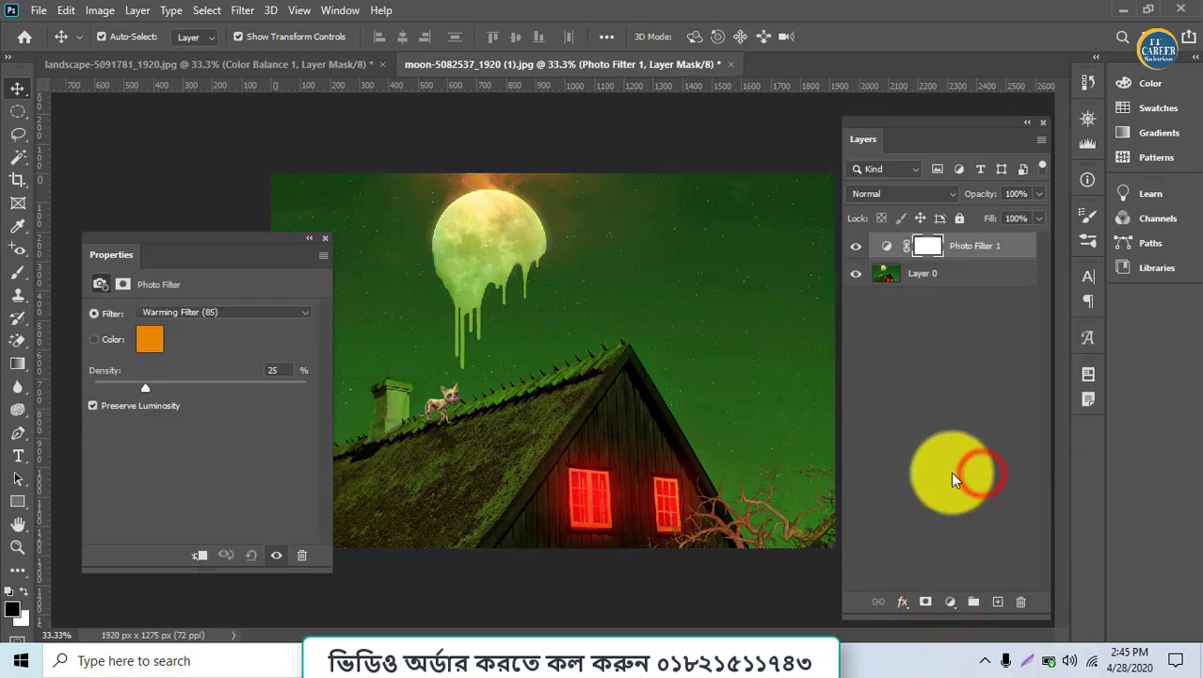
left_click(146, 346)
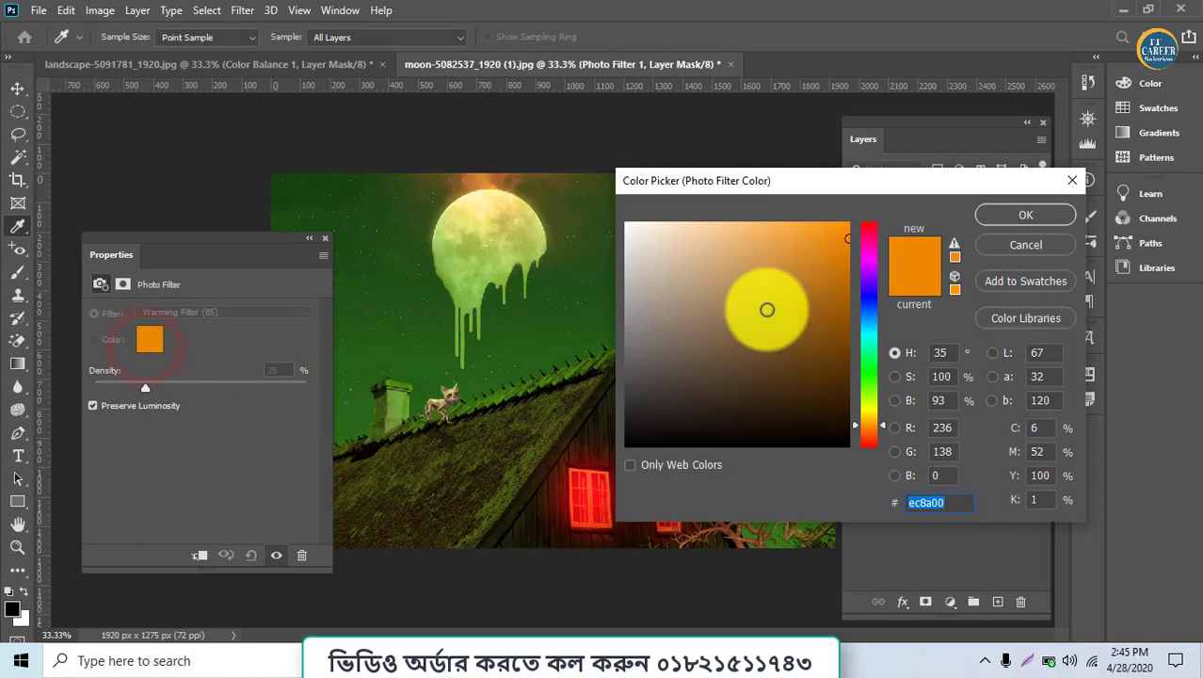
left_click_drag(876, 279, 879, 212)
left_click(1002, 220)
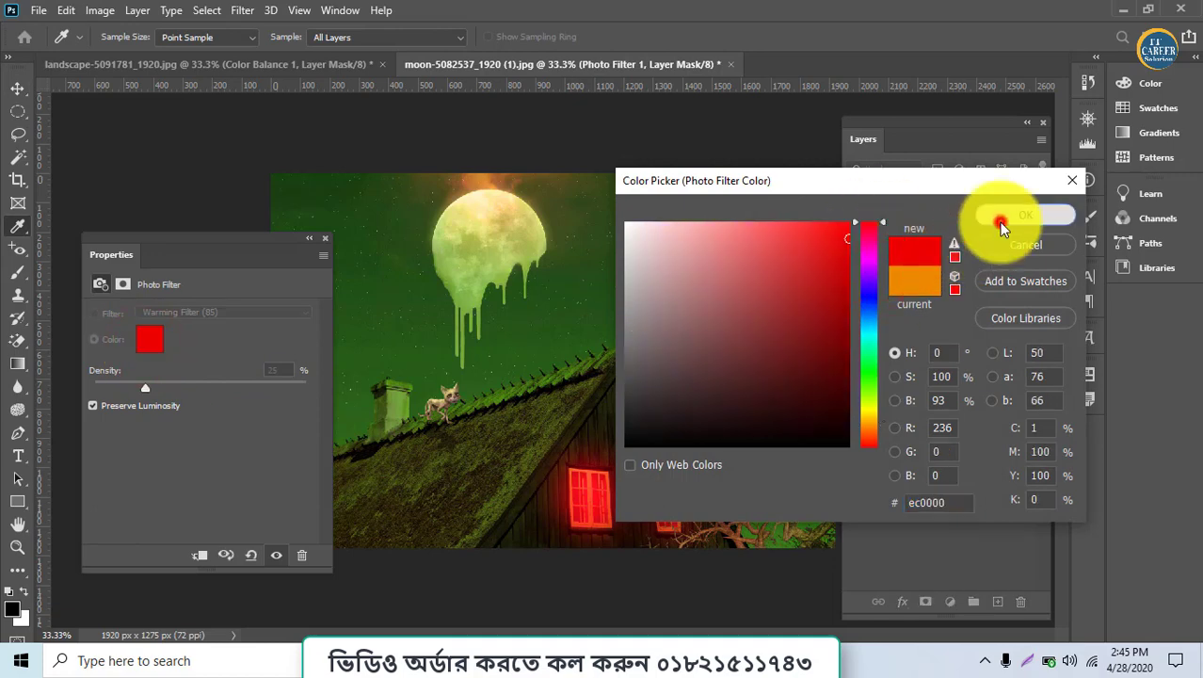
Vary the red photo filter's density up to 100% and settle it at 46%
left_click_drag(205, 387, 135, 396)
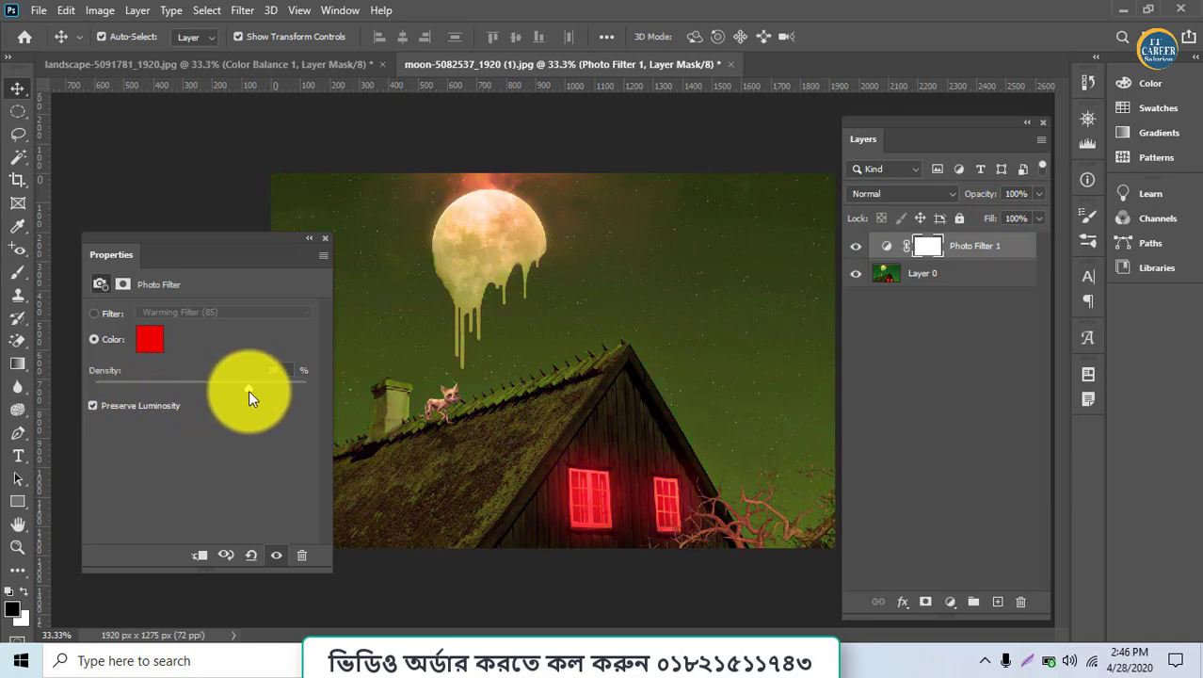
left_click_drag(249, 389, 269, 392)
left_click_drag(174, 402, 224, 400)
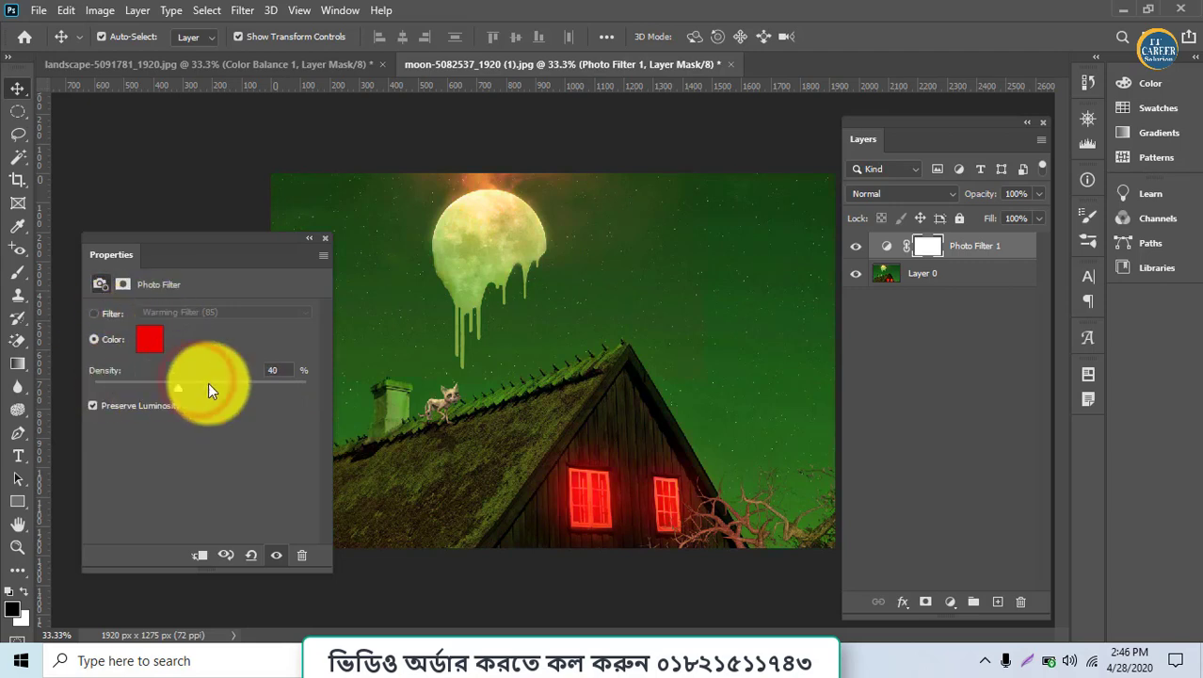
left_click_drag(209, 382, 318, 384)
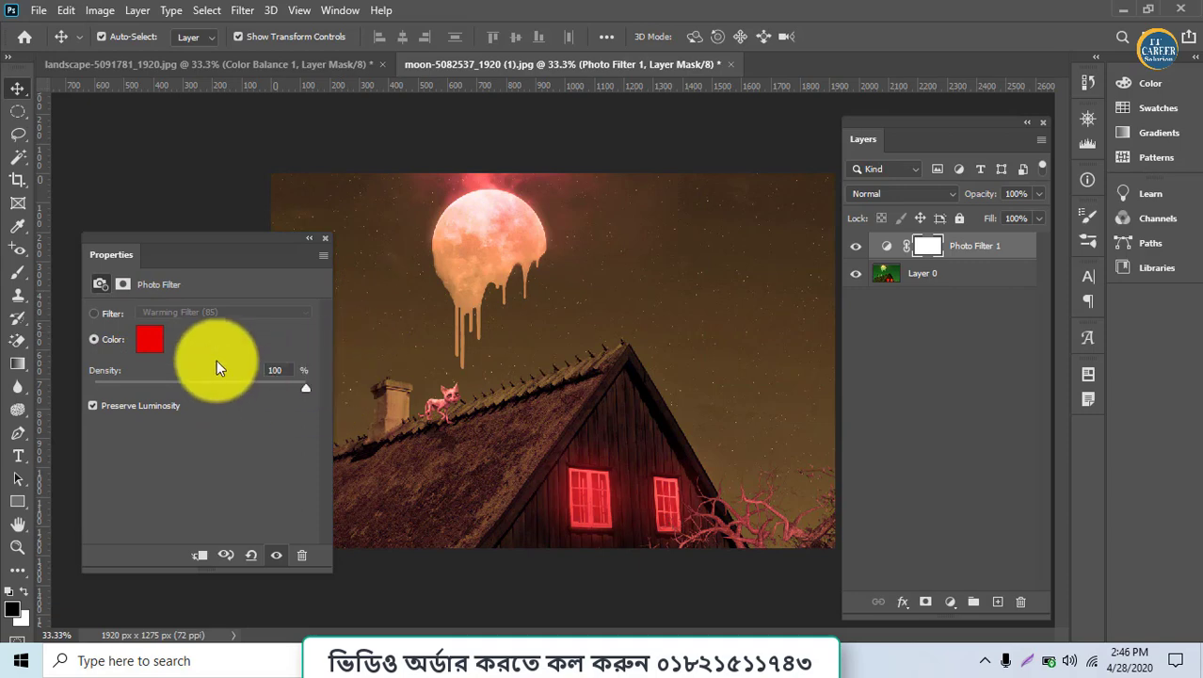
left_click(241, 379)
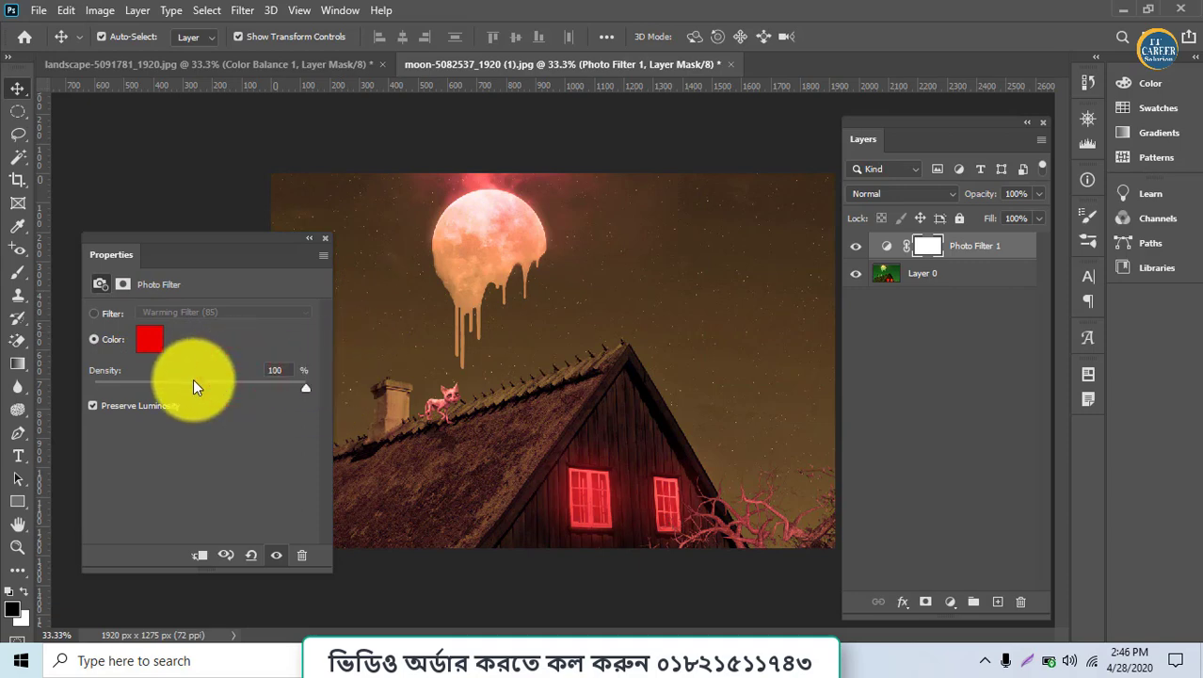
left_click(191, 386)
Switch the Photo Filter from custom color to preset filters and try Warming Filter (81), Yellow, Cyan and Violet
left_click(93, 313)
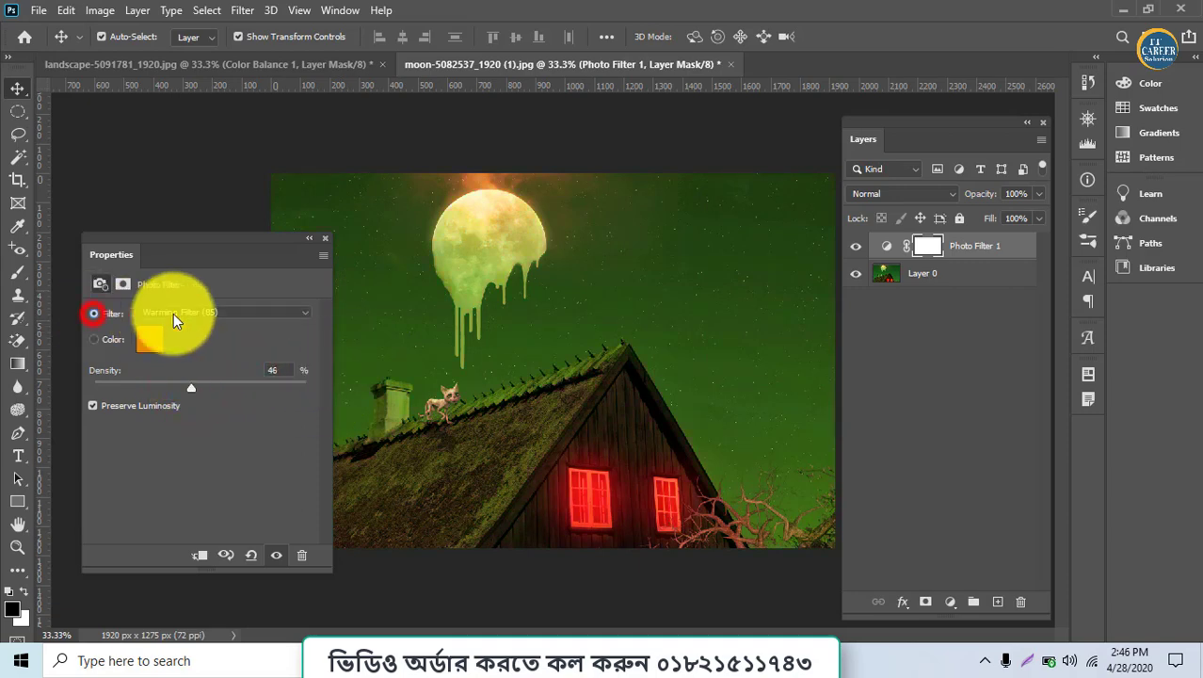
left_click(188, 313)
left_click(188, 355)
left_click(207, 314)
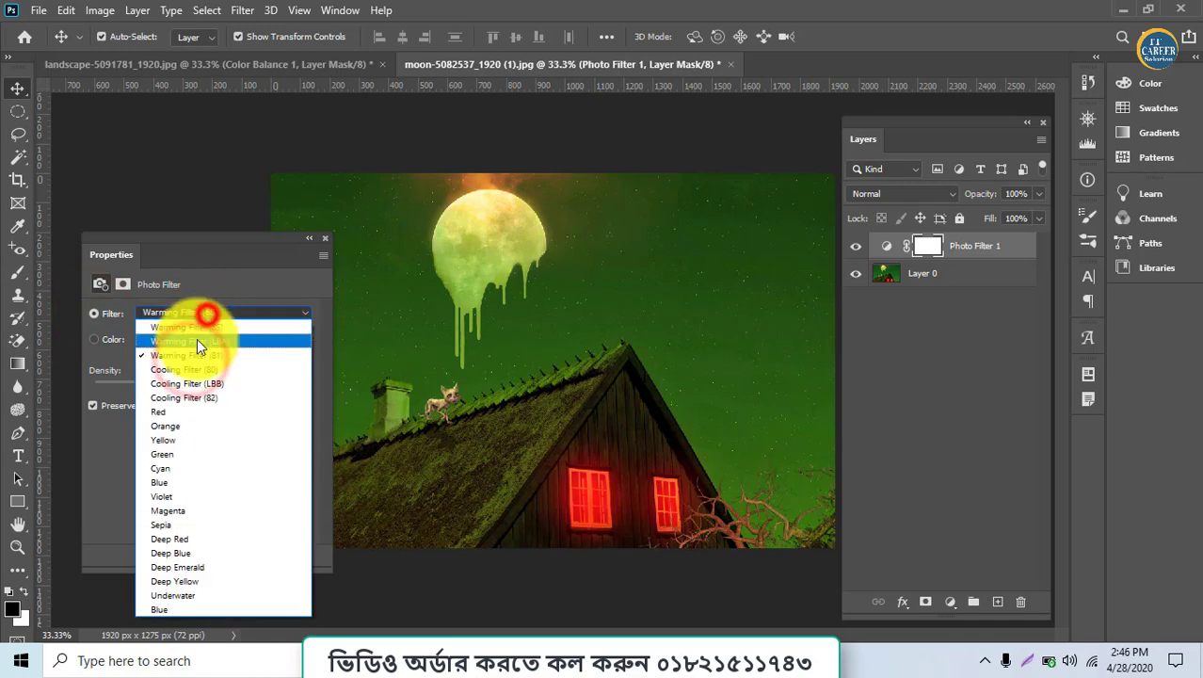
left_click(204, 442)
left_click(212, 311)
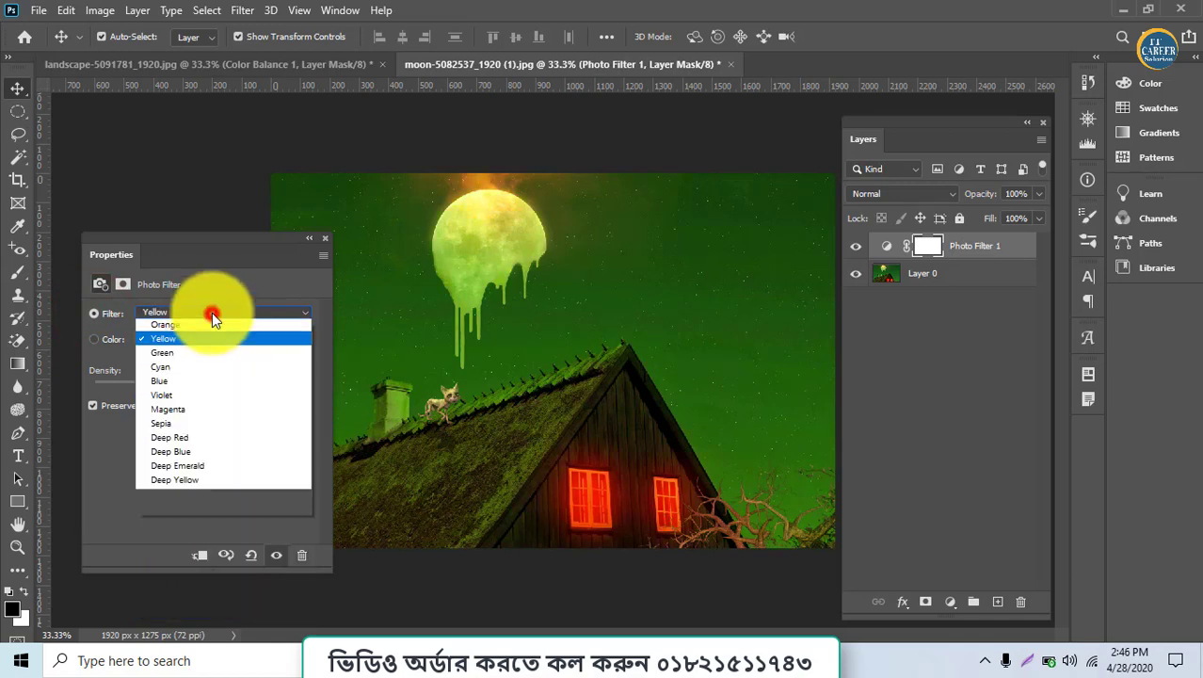
left_click(191, 465)
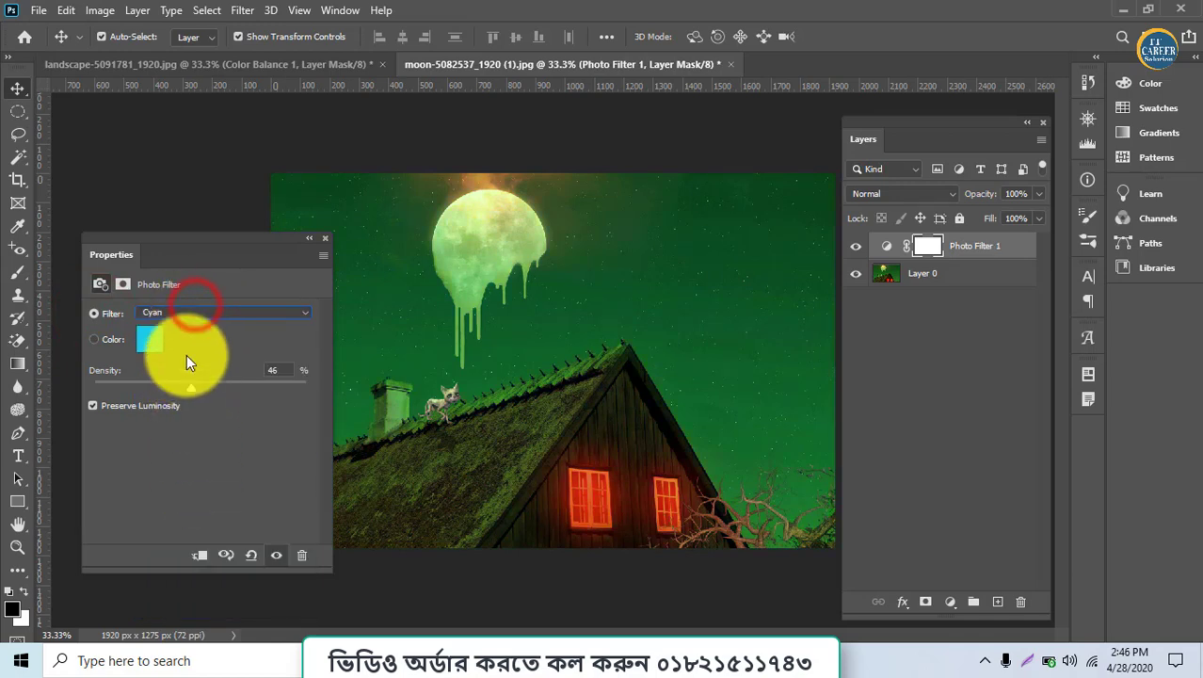
left_click(203, 312)
left_click(188, 493)
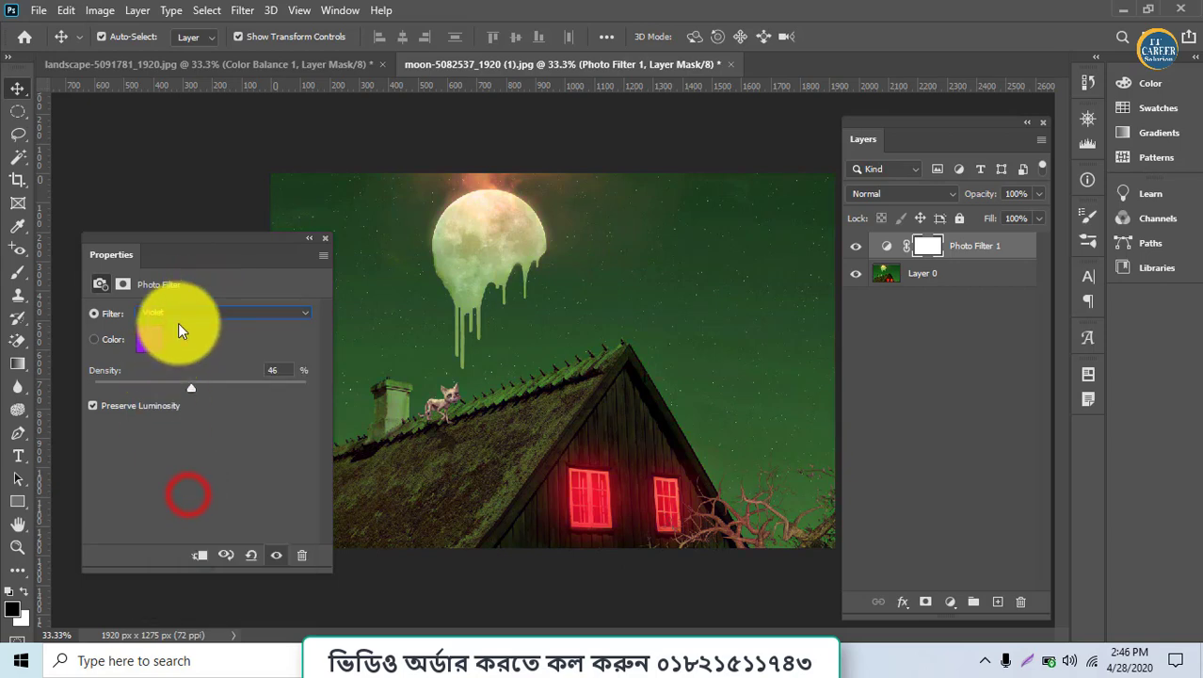
Apply the Deep Red photo filter with a density of 59%
left_click(183, 312)
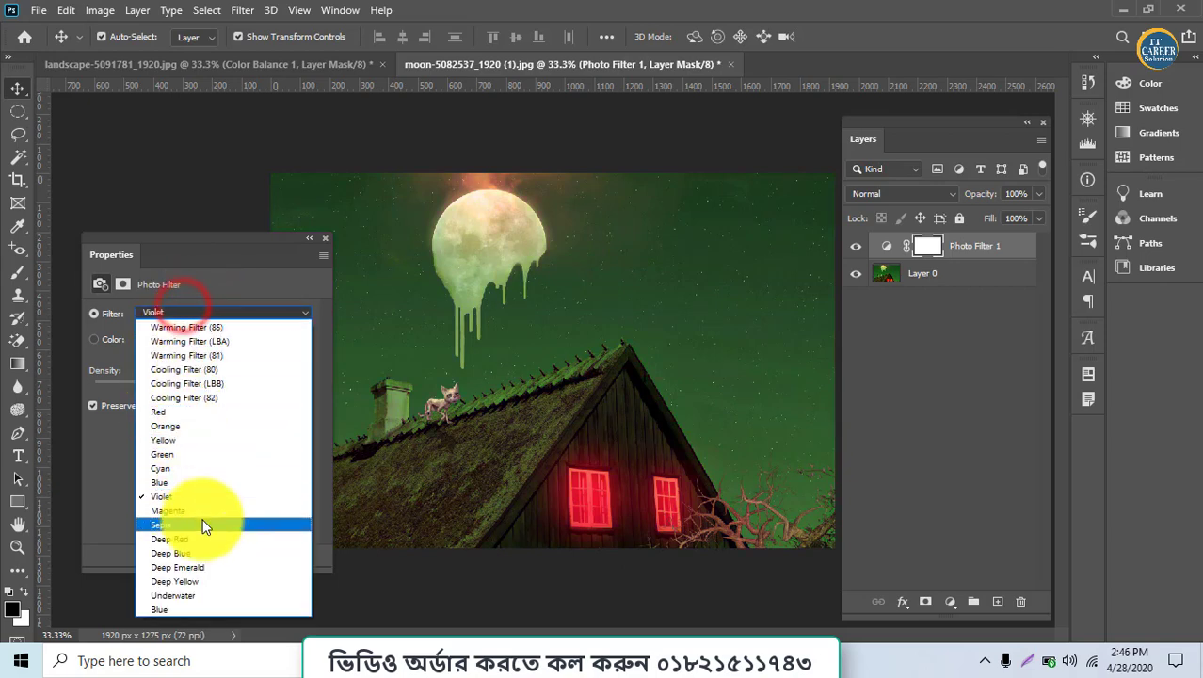
left_click(200, 537)
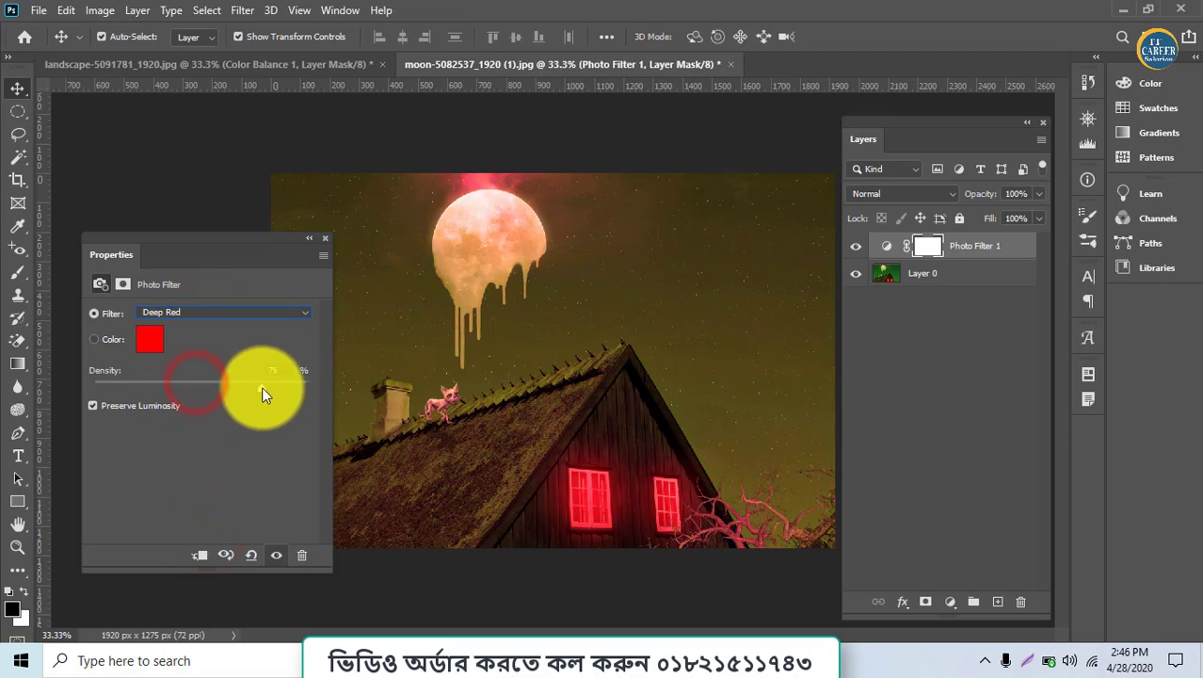
left_click_drag(141, 395, 293, 392)
mouse_move(212, 390)
left_mouse_down()
mouse_move(200, 389)
mouse_move(219, 392)
left_mouse_up()
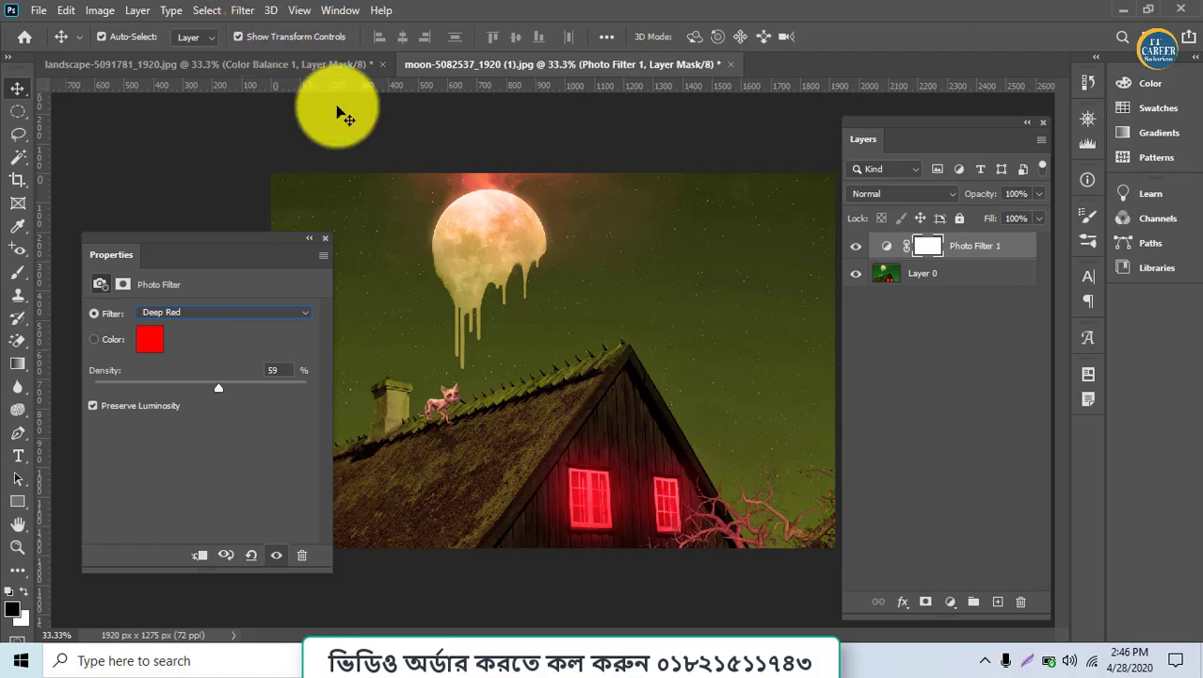
Delete the Photo Filter adjustment layer from the moon image
left_click(980, 247)
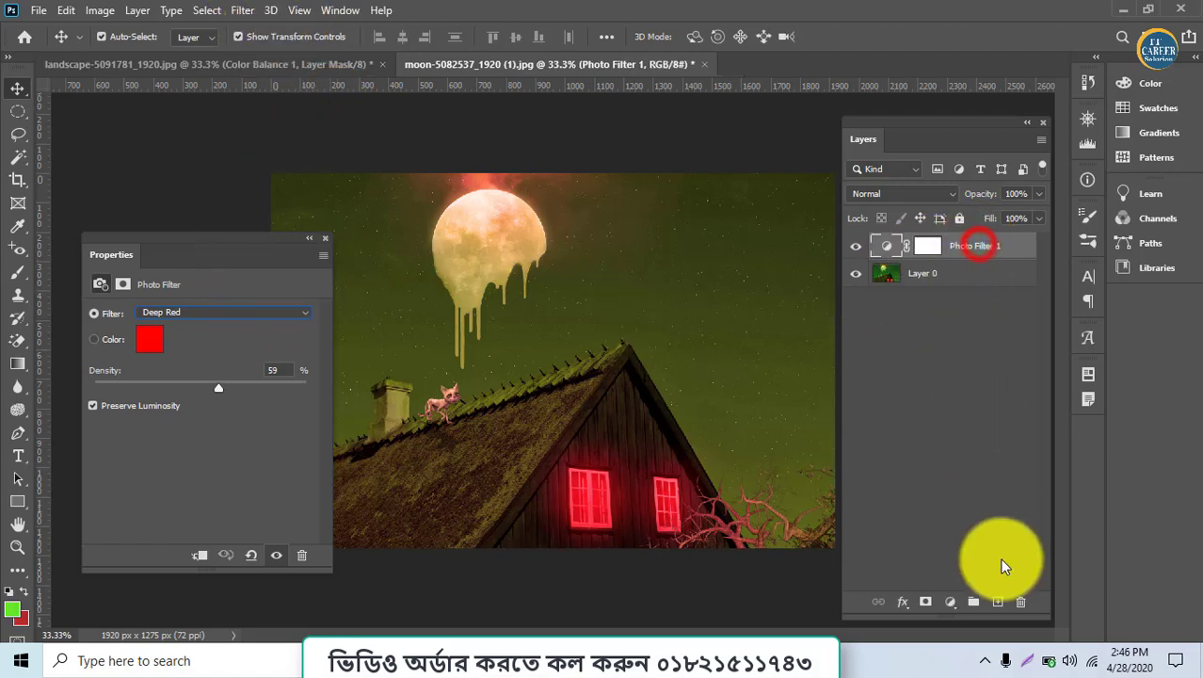
left_click(1020, 602)
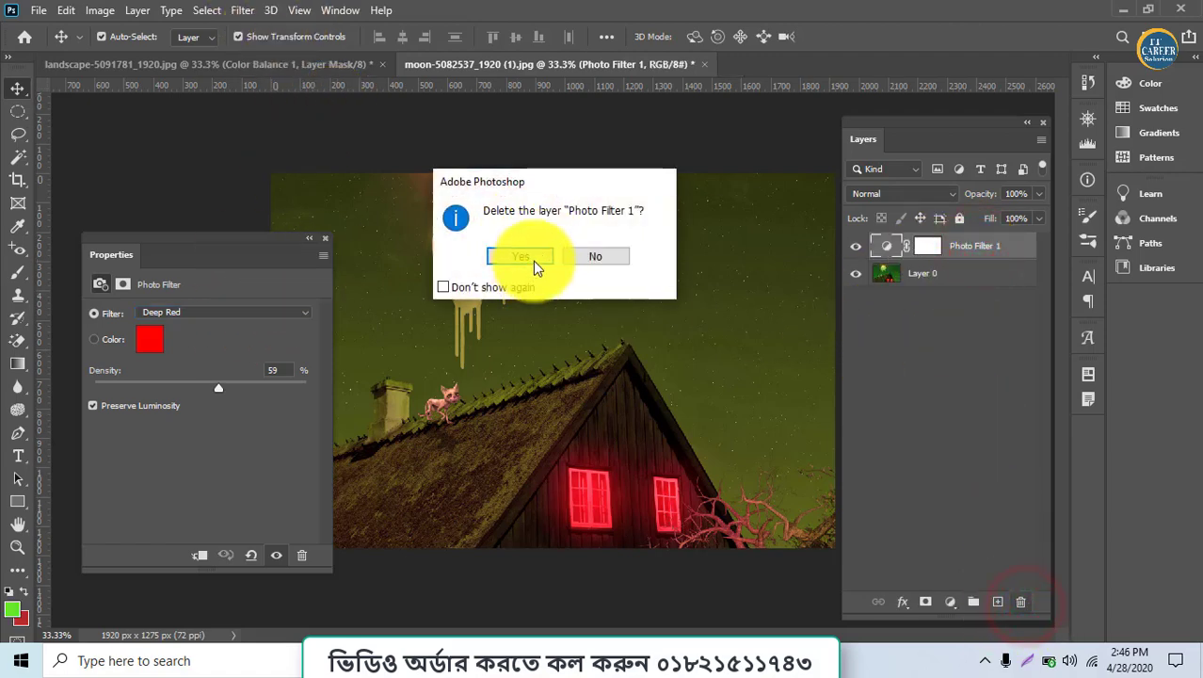
left_click(531, 258)
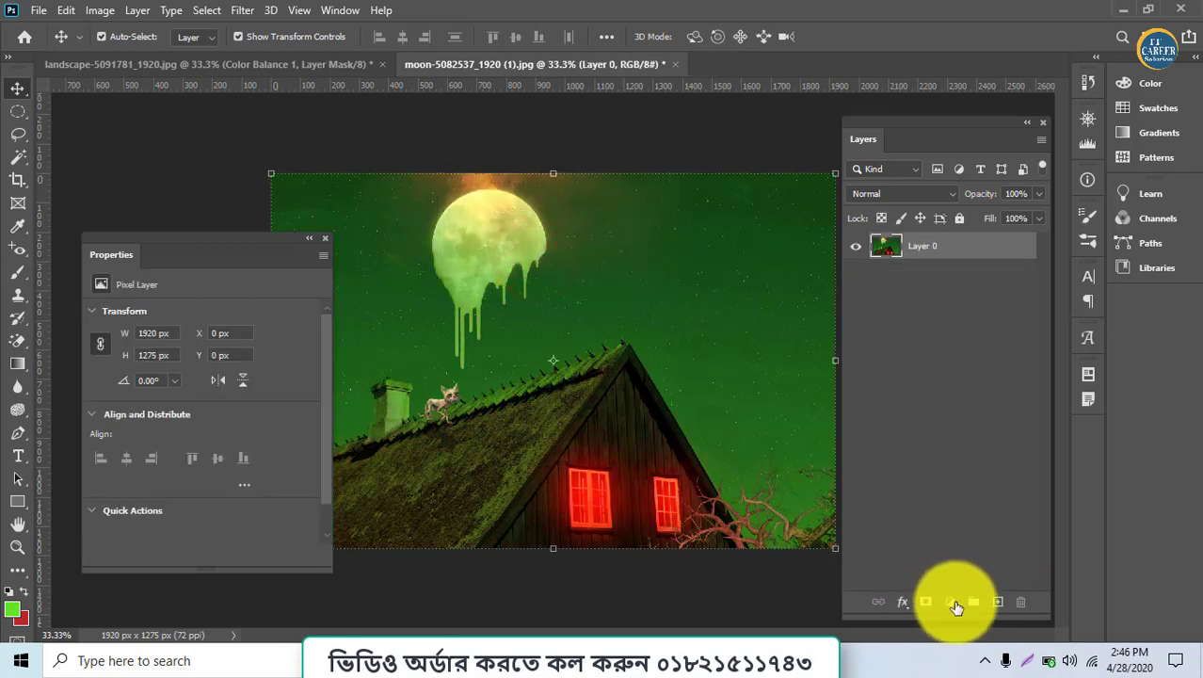
Add a Color Lookup adjustment layer and try the Fuji REALA 500D Kodak 2393 and HorrorBlue 3D LUTs
left_click(949, 602)
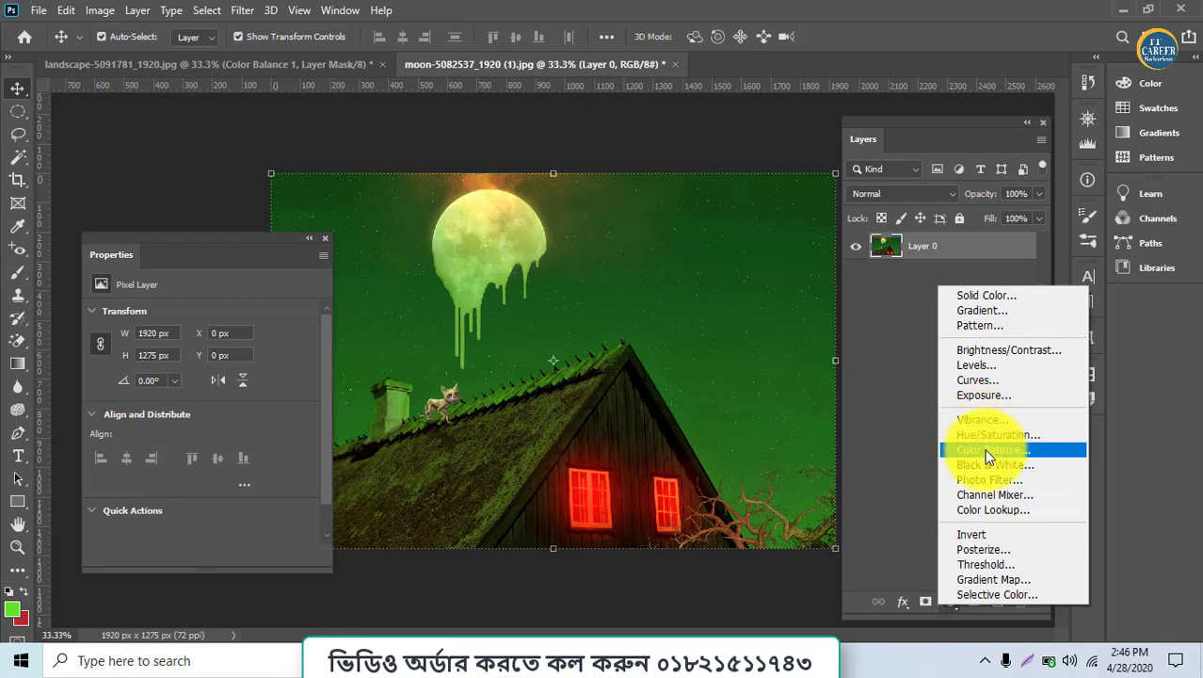
left_click(988, 510)
left_click(220, 315)
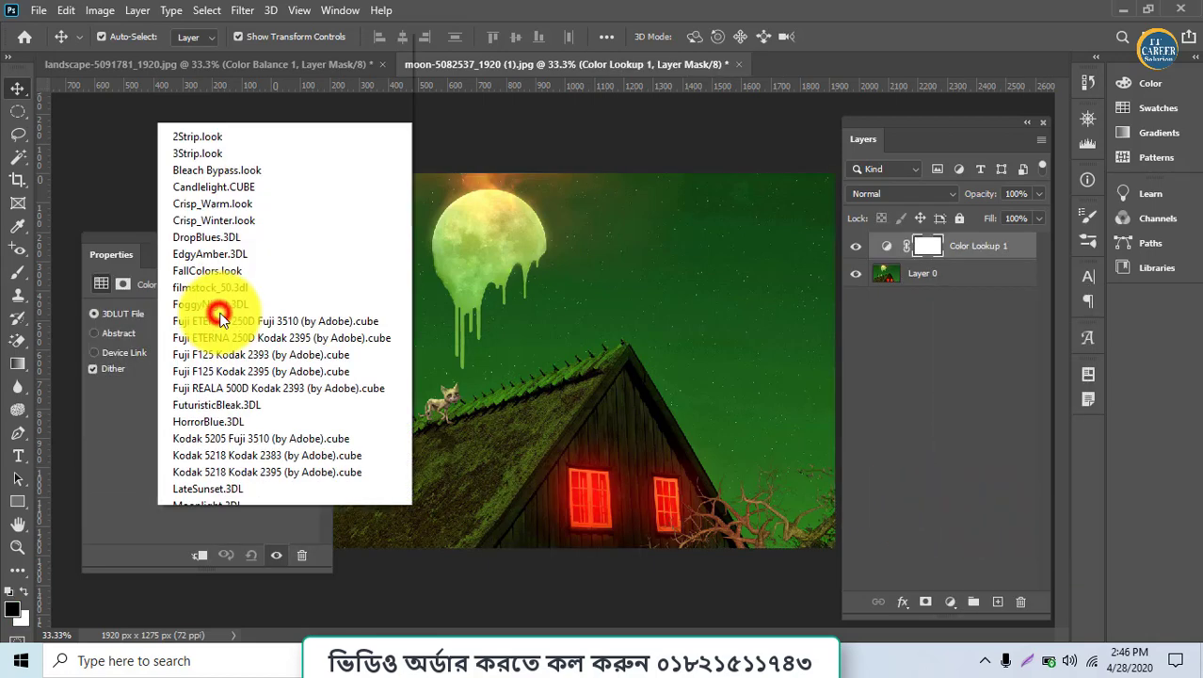
left_click(220, 314)
left_click(219, 312)
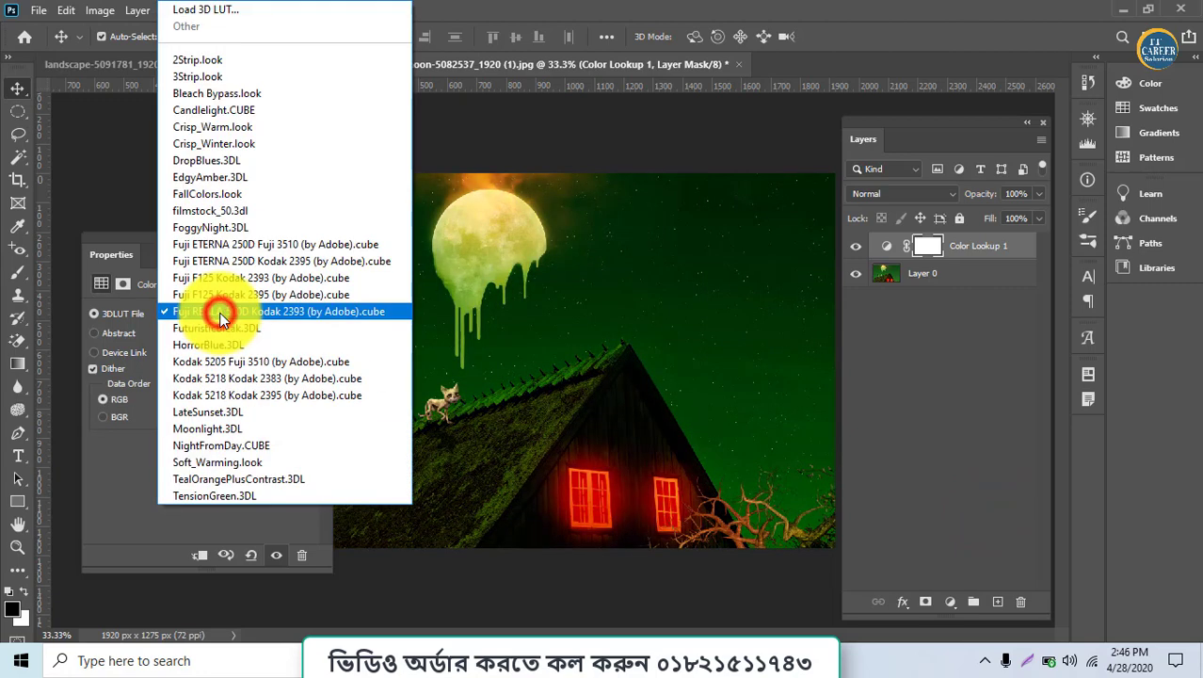
left_click(218, 348)
Try the Fuji ETERNA 250D Fuji 3510, EdgyAmber and Crisp_Winter 3D LUTs on the Color Lookup layer
left_click(223, 336)
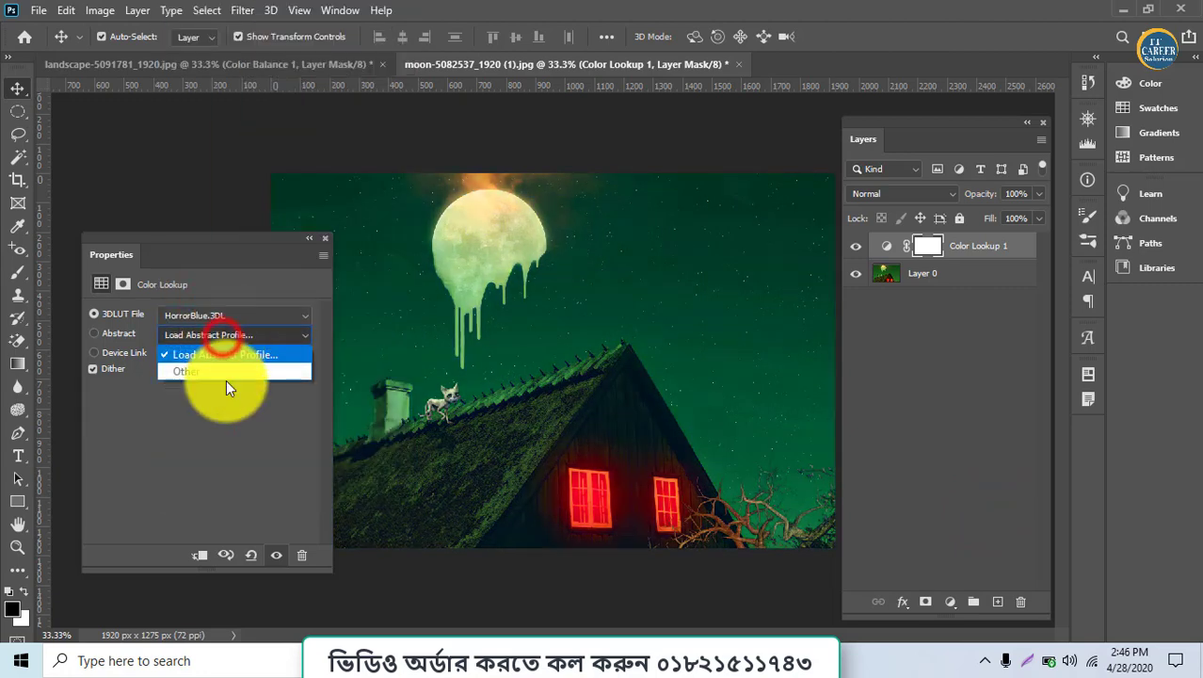
left_click(229, 318)
left_click(229, 316)
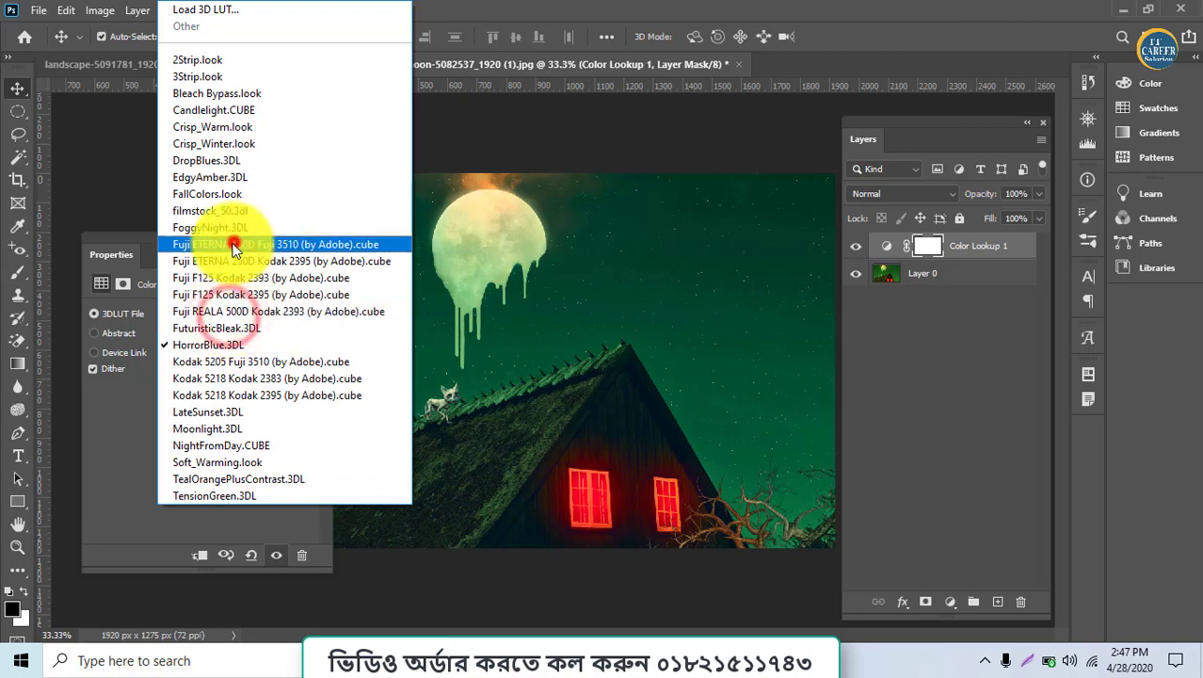
left_click(236, 242)
left_click(234, 315)
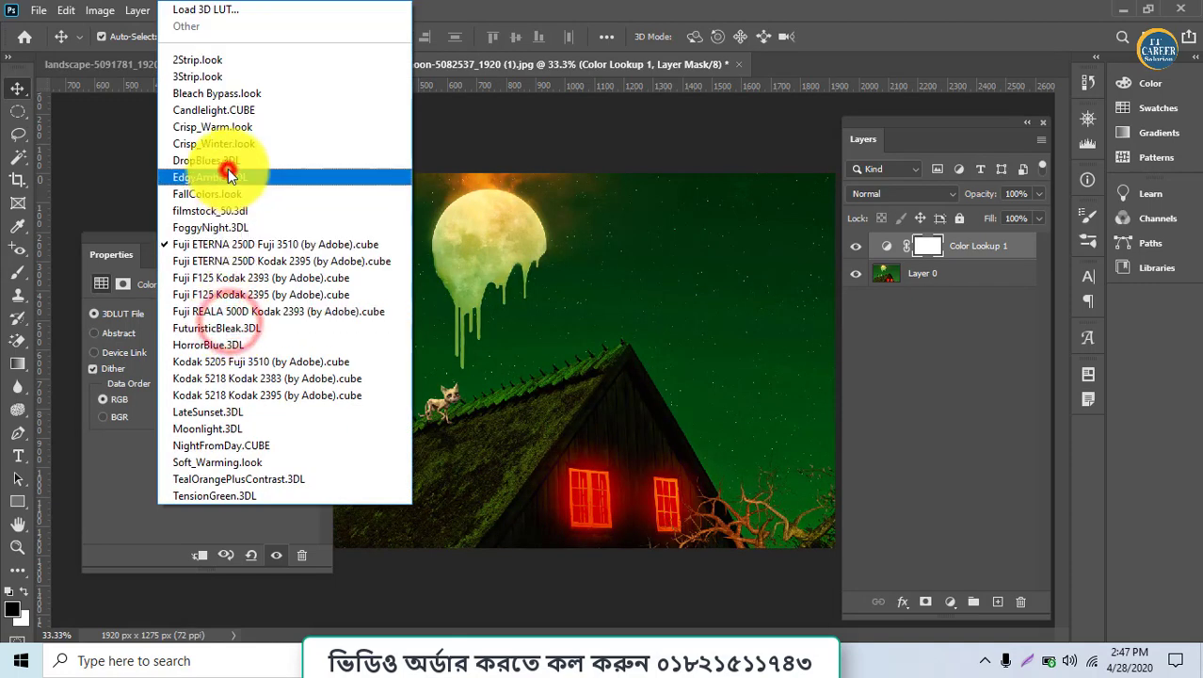
left_click(228, 169)
left_click(251, 353)
left_click(252, 309)
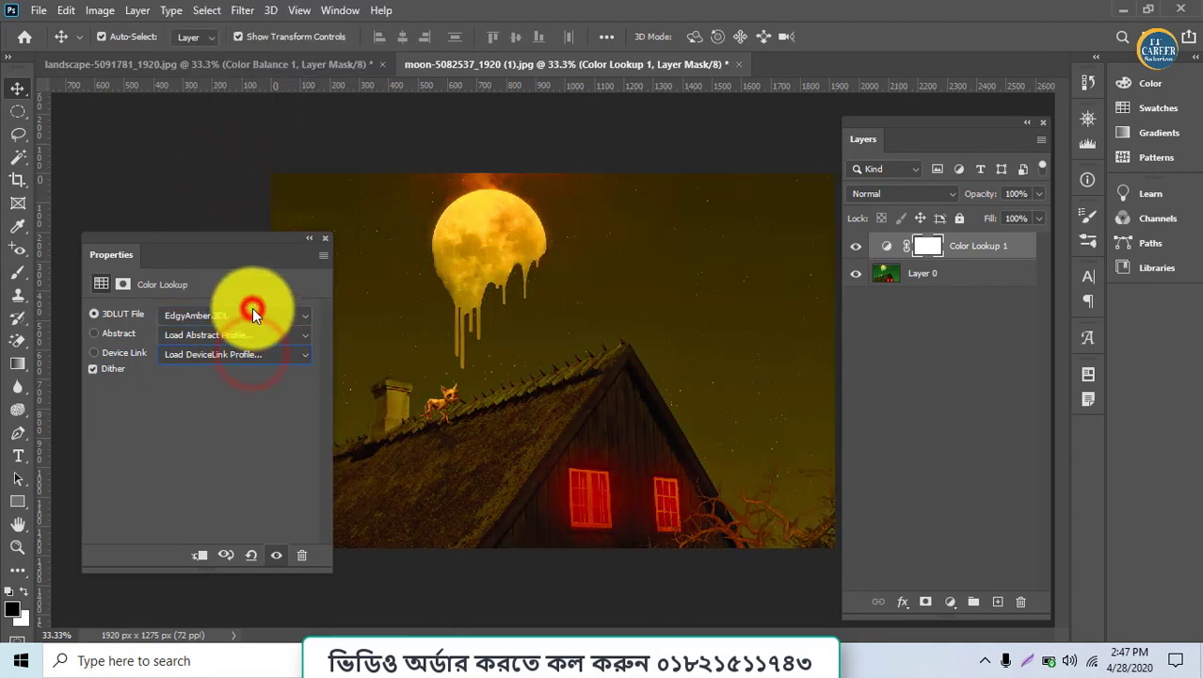
left_click(249, 320)
left_click(240, 146)
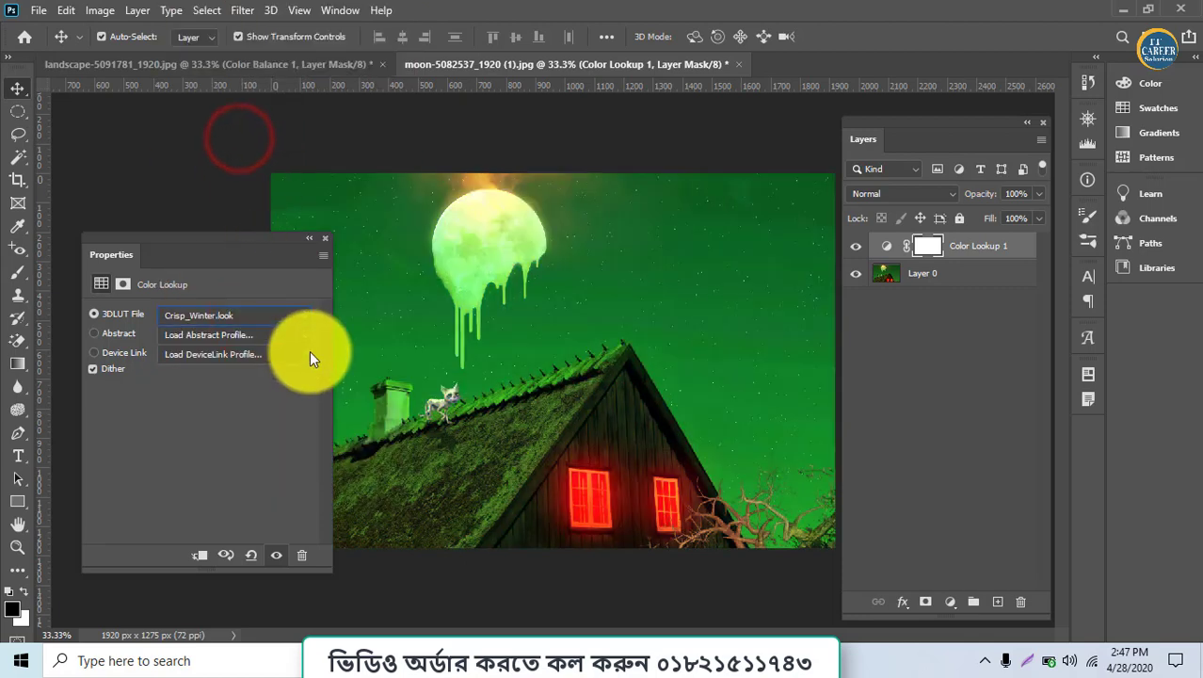
Apply the Candlelight.CUBE 3D LUT and delete the Color Lookup layer's mask
left_click(261, 310)
left_click(253, 110)
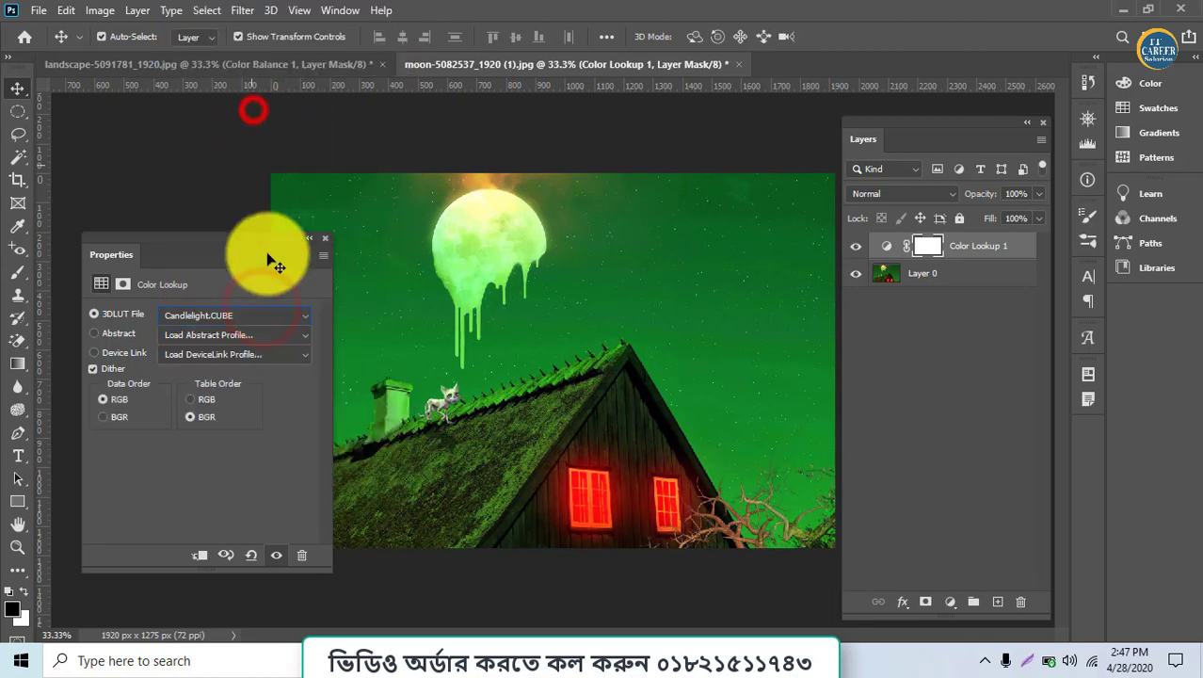
left_click(1022, 599)
left_click(515, 255)
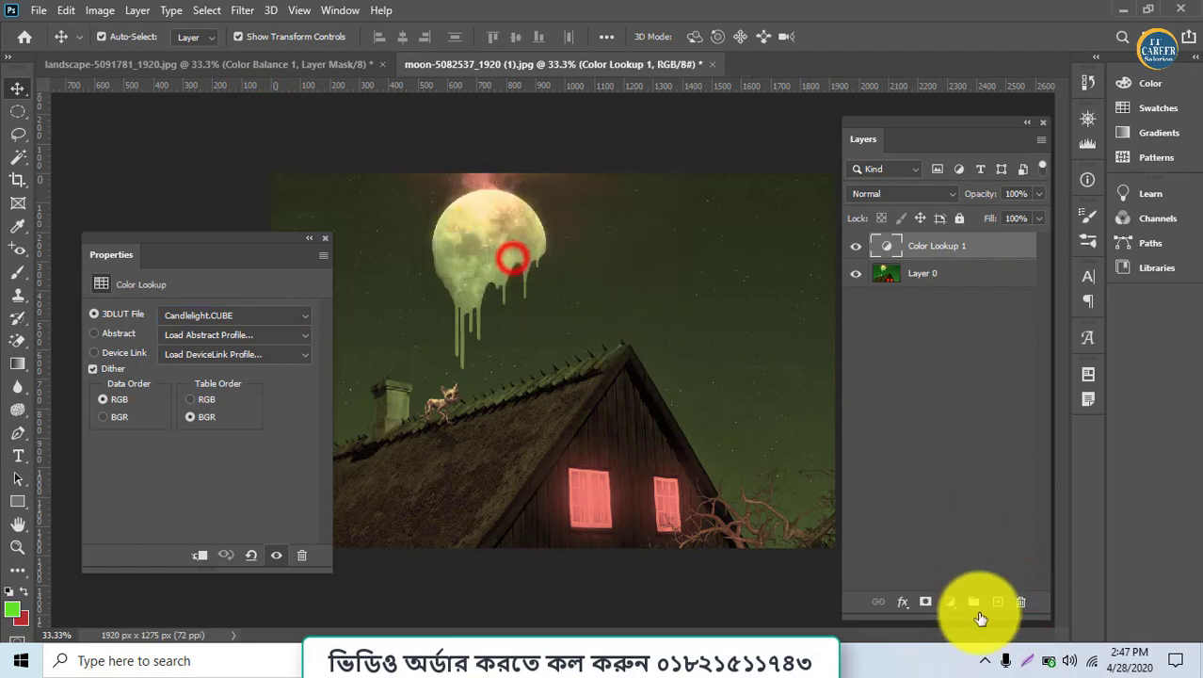
Add a Curves adjustment layer above the Color Lookup layer and raise the RGB curve's midtones to brighten the image
left_click(950, 607)
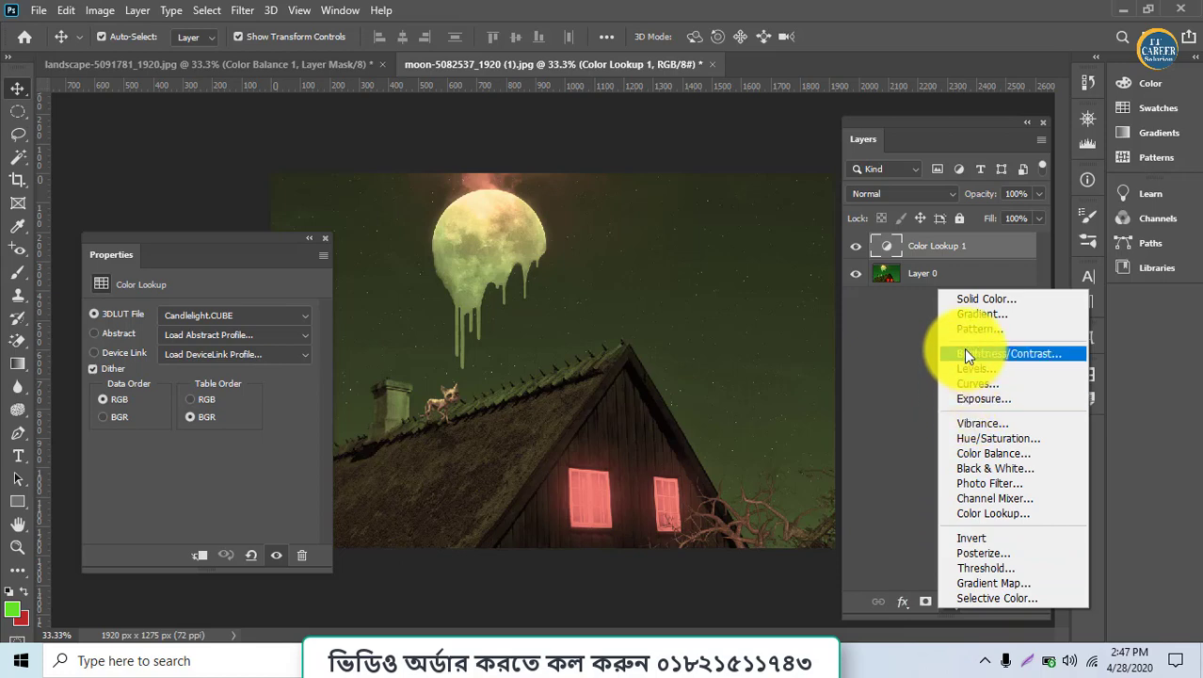
left_click(971, 386)
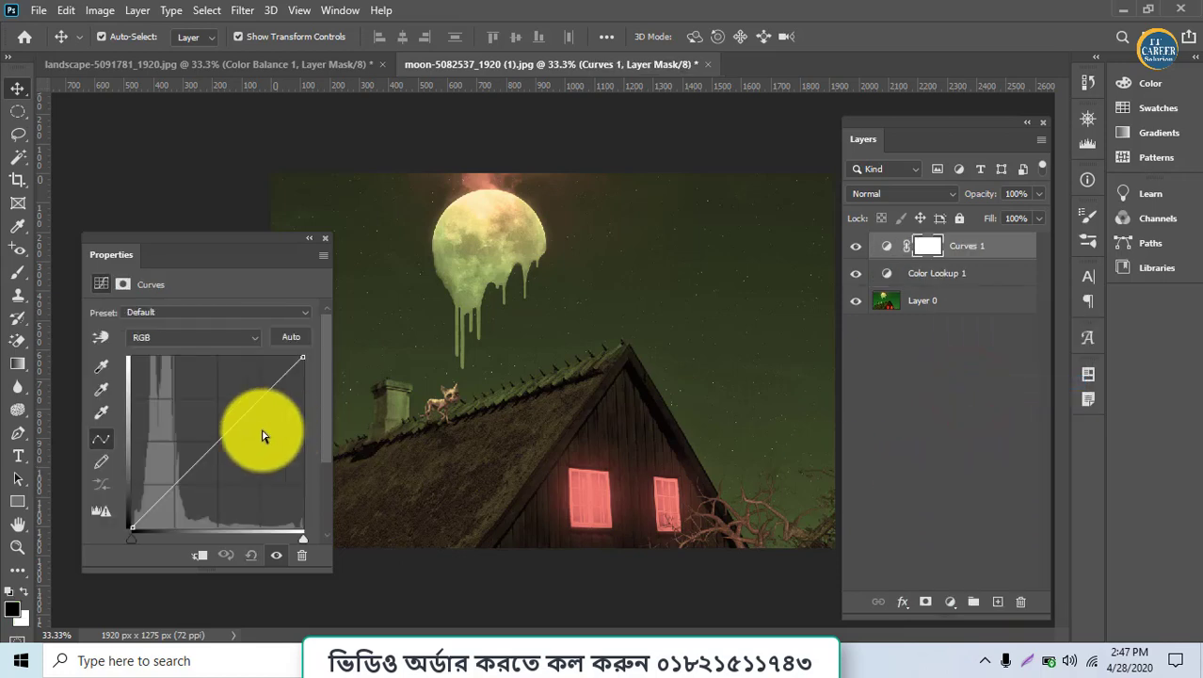
mouse_move(218, 436)
left_mouse_down()
mouse_move(185, 421)
mouse_move(239, 458)
mouse_move(205, 422)
left_mouse_up()
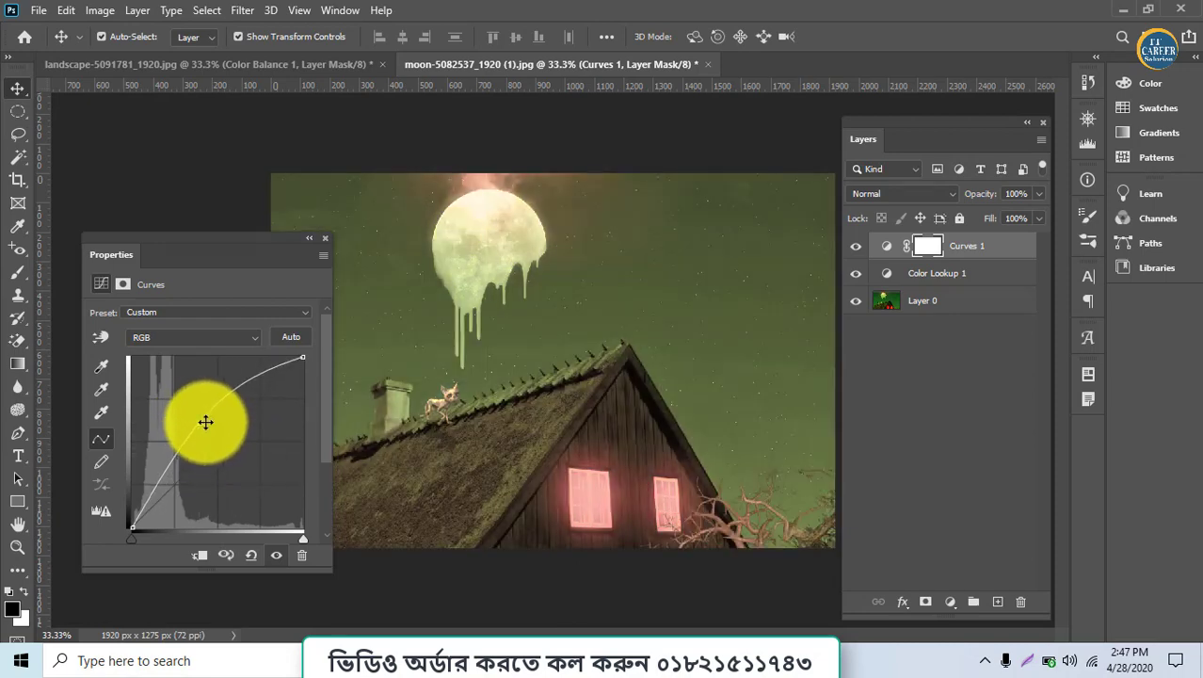
Hide the Color Lookup layer and reshape the RGB curve with adjusted midtone, raised highlight and raised shadow points
left_click(853, 273)
mouse_move(200, 422)
left_mouse_down()
mouse_move(180, 409)
mouse_move(216, 433)
mouse_move(207, 430)
left_mouse_up()
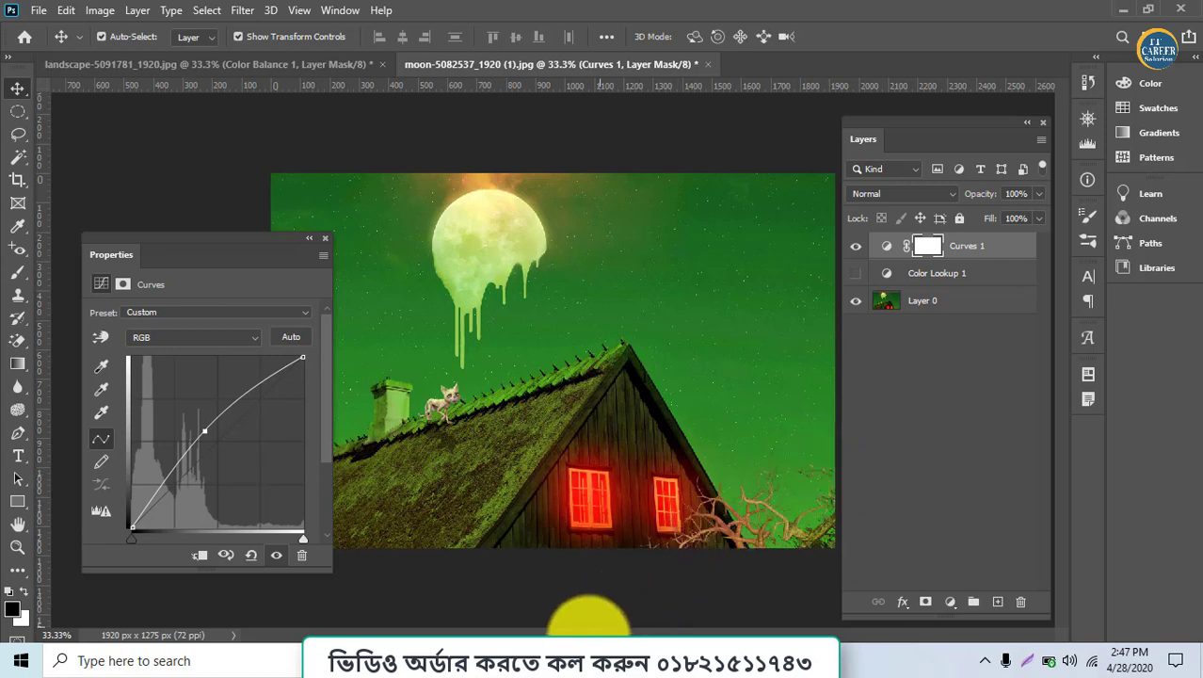
left_click(242, 392)
left_click_drag(242, 392, 240, 387)
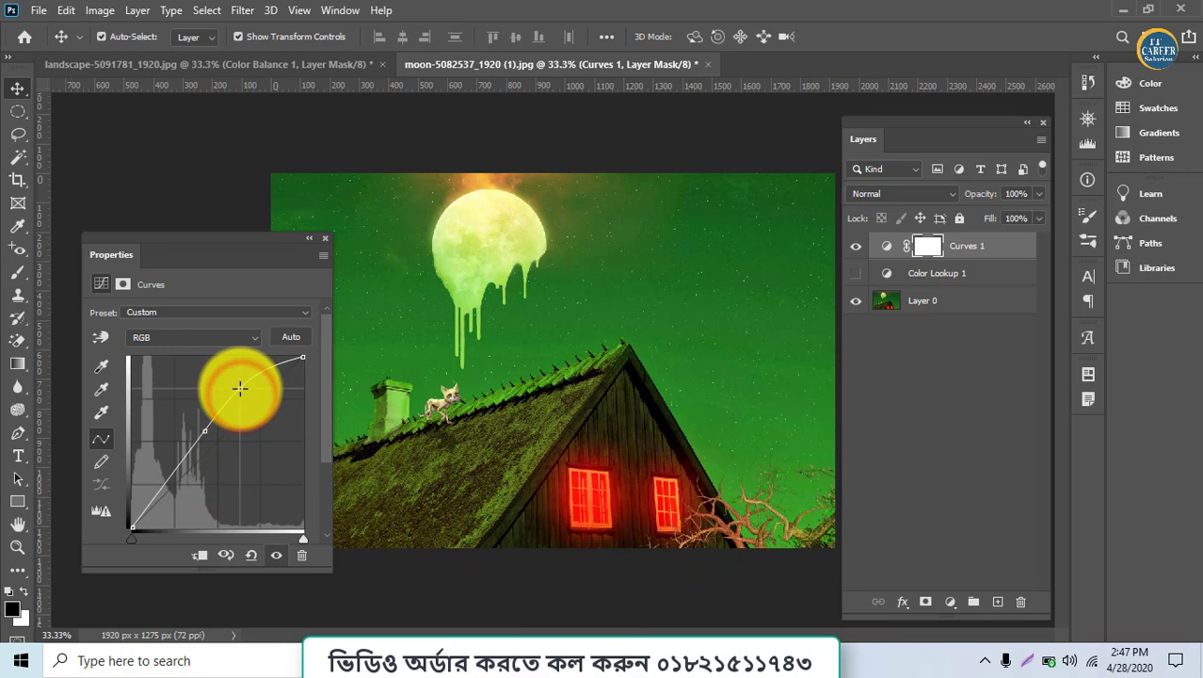
left_click(163, 475)
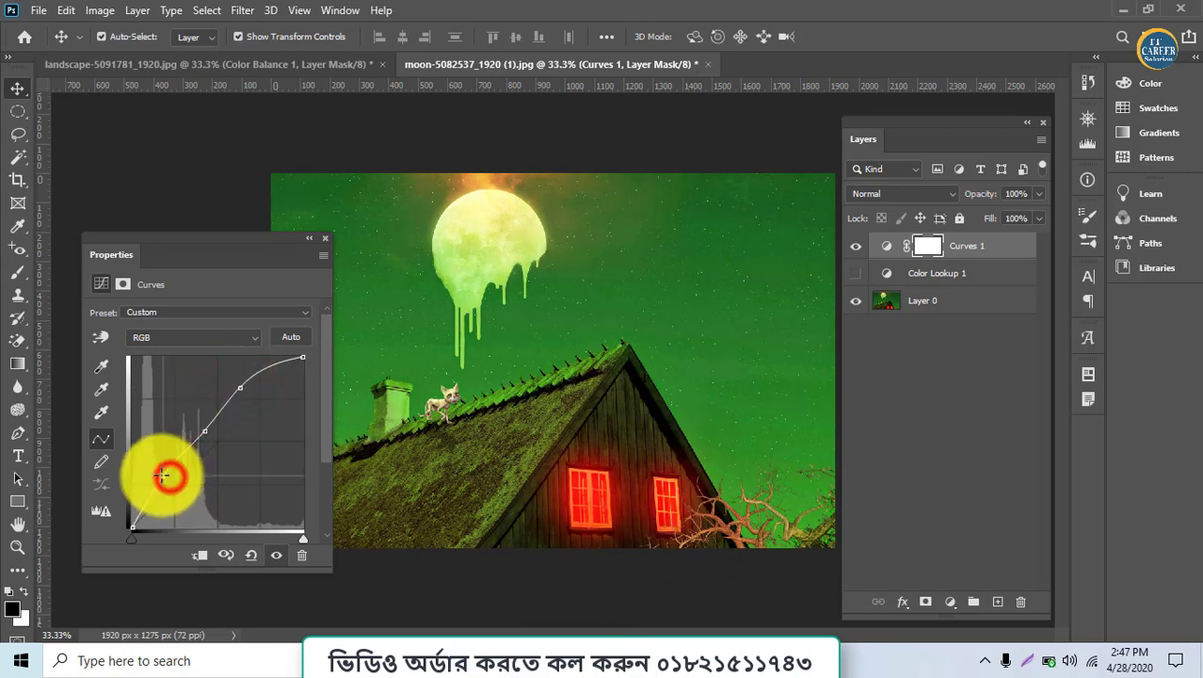
left_click(205, 430)
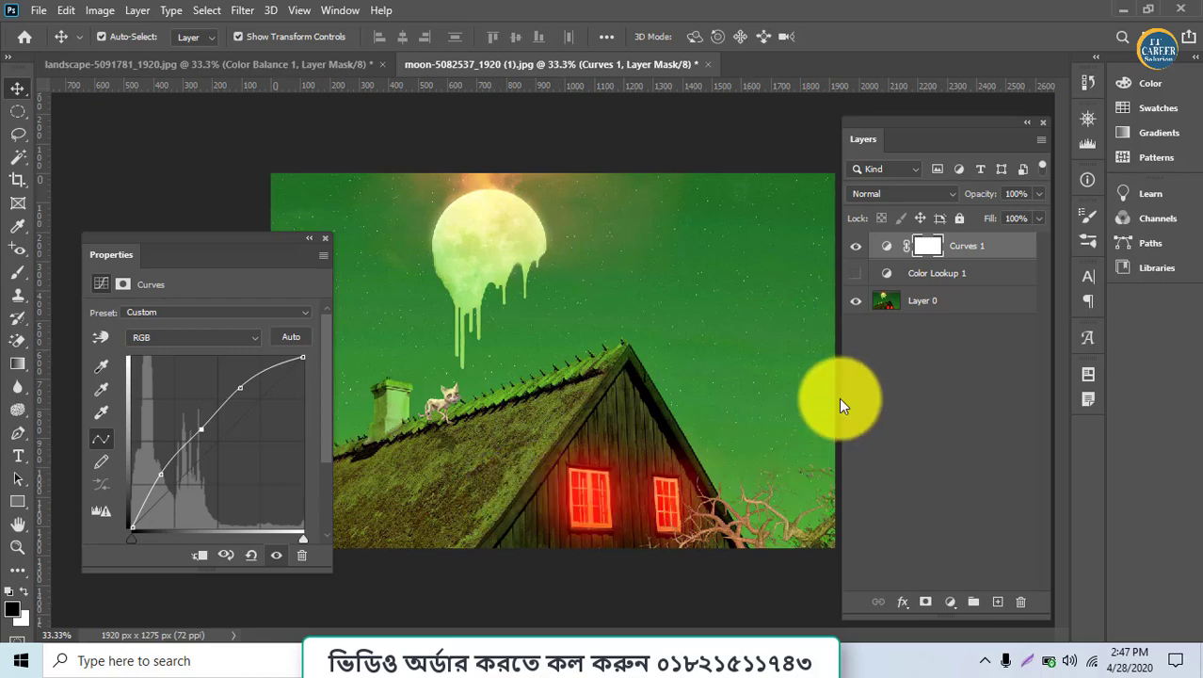
Add a Solid Color fill layer in green 65e62c and hide the Curves layer
left_click(952, 599)
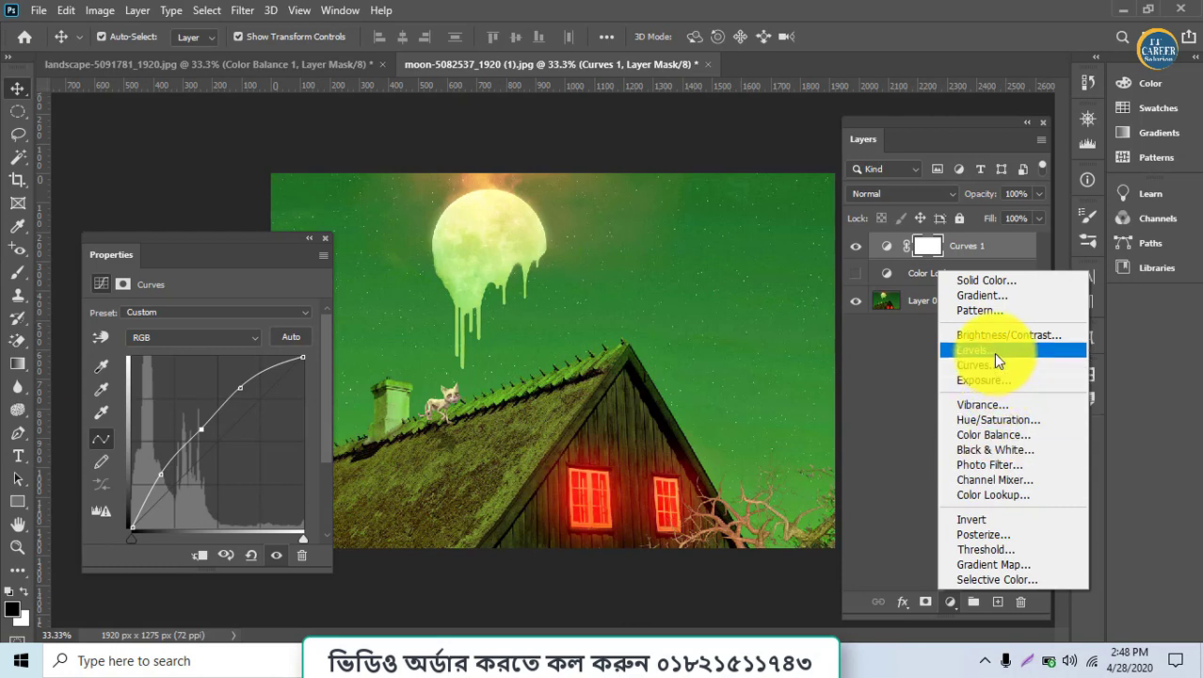
left_click(989, 280)
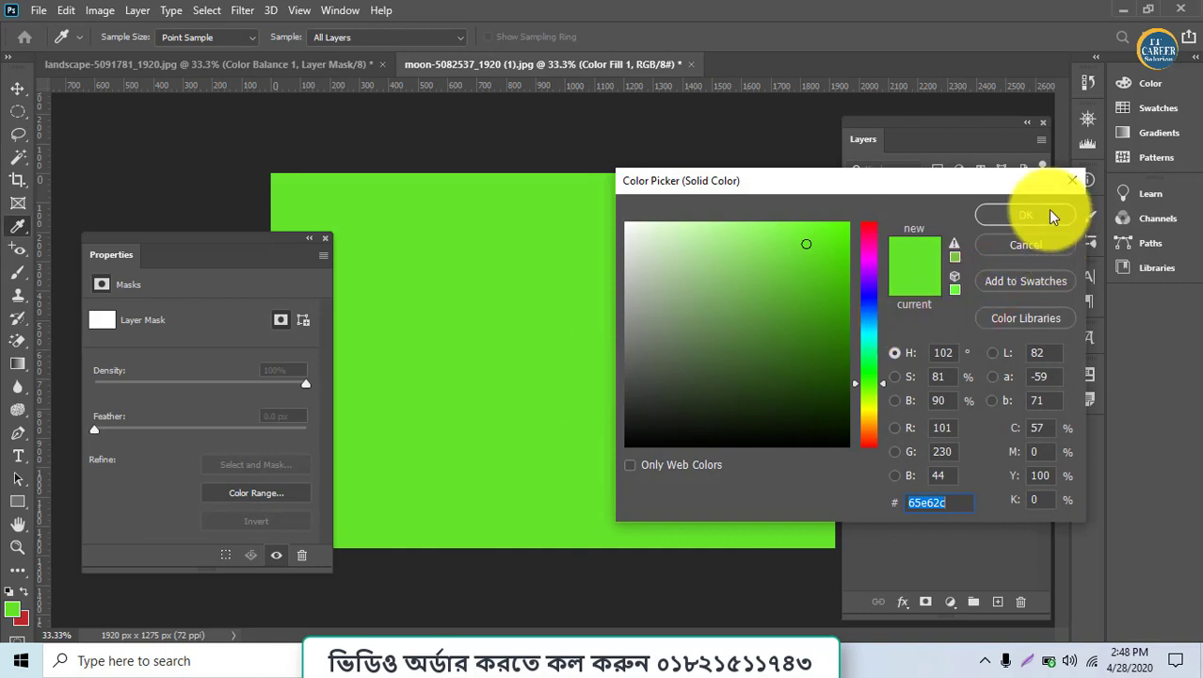
left_click(1026, 216)
left_click(857, 273)
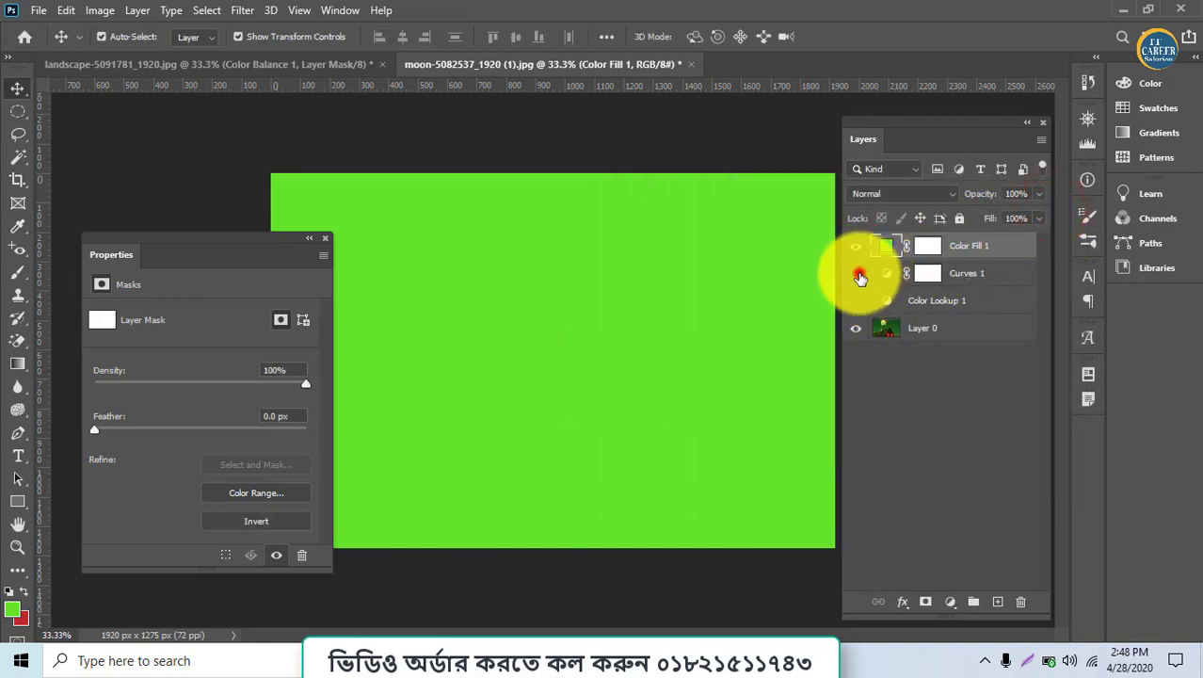
Set the Color Fill layer mask's density to 38% and its feather to 94.0 px
left_click_drag(217, 381, 176, 387)
left_click_drag(120, 429, 200, 431)
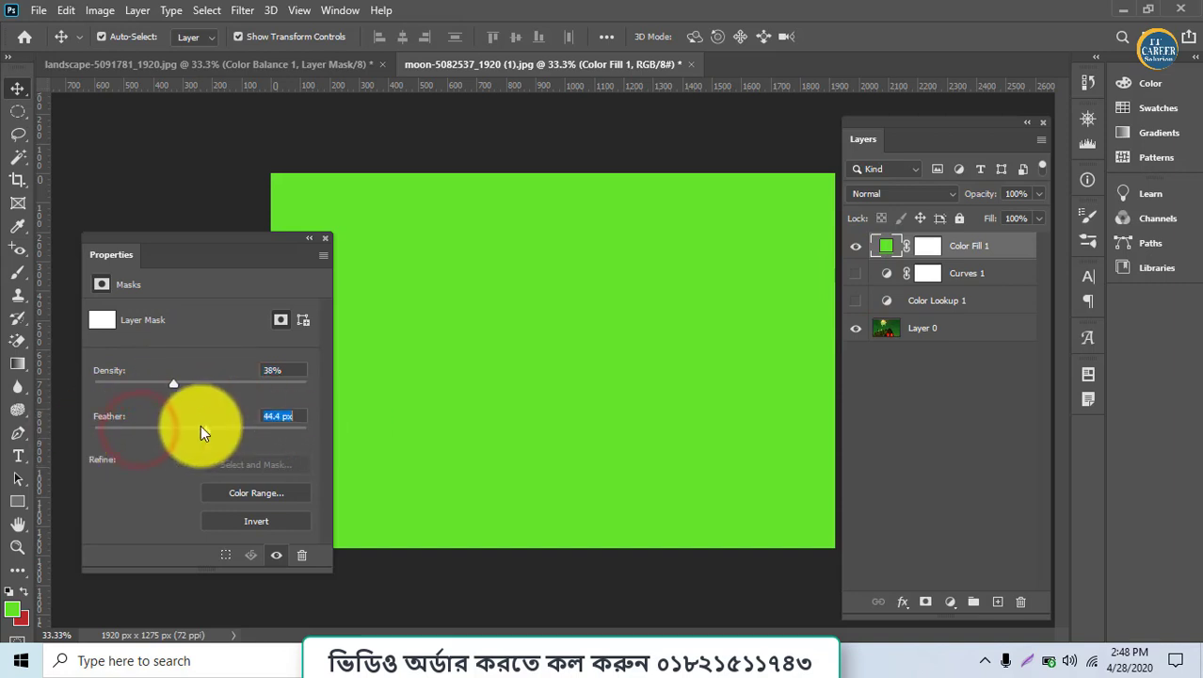
Set the green Color Fill layer's blend mode to Multiply
left_click(927, 249)
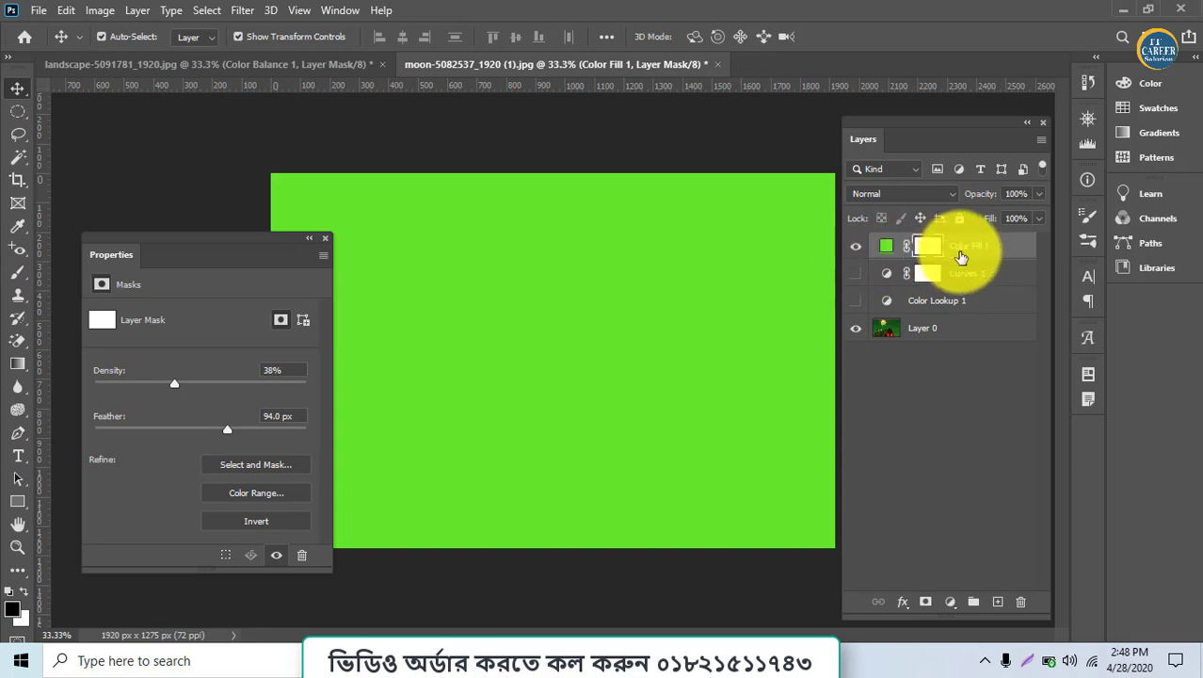
left_click(885, 195)
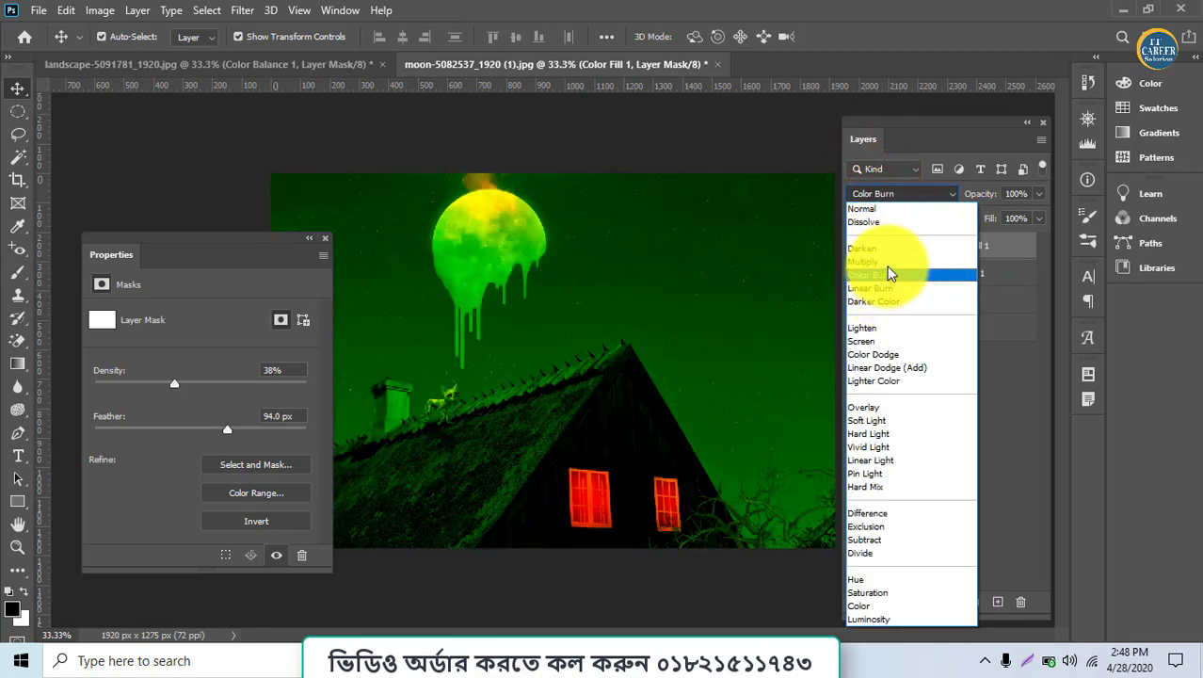
left_click(888, 264)
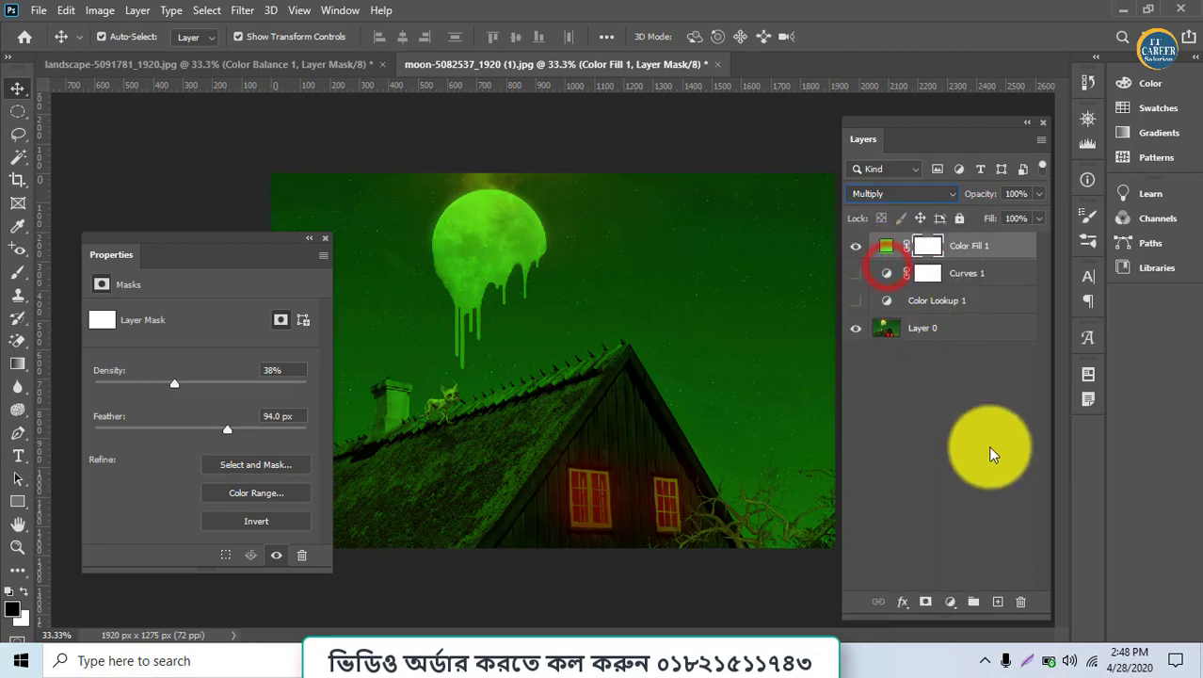
Add a Color Balance adjustment layer and shift the midtones to red +8 and green +54
left_click(950, 600)
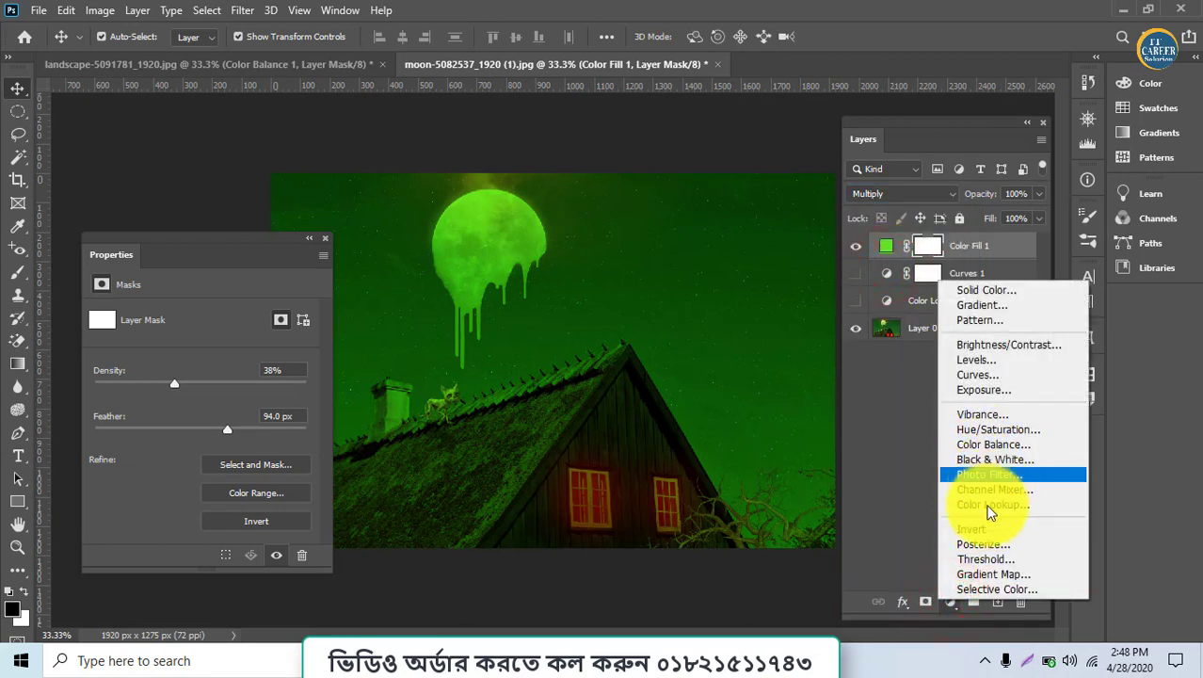
left_click(984, 445)
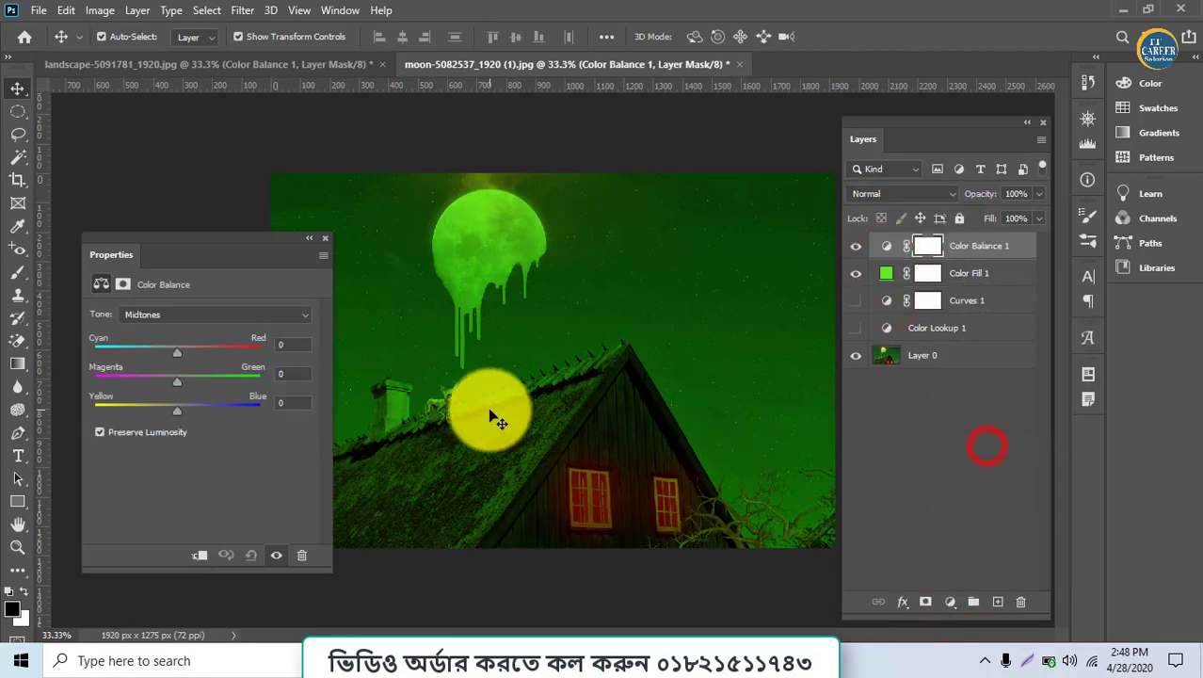
left_click_drag(203, 351, 221, 372)
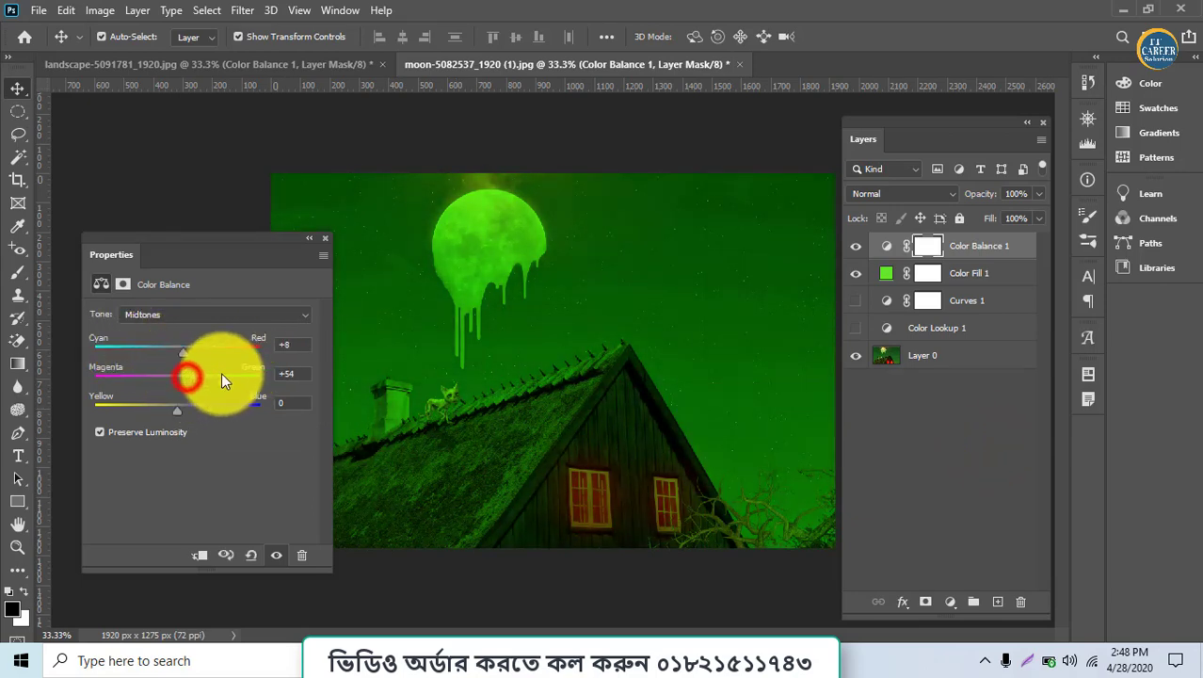
left_click(950, 601)
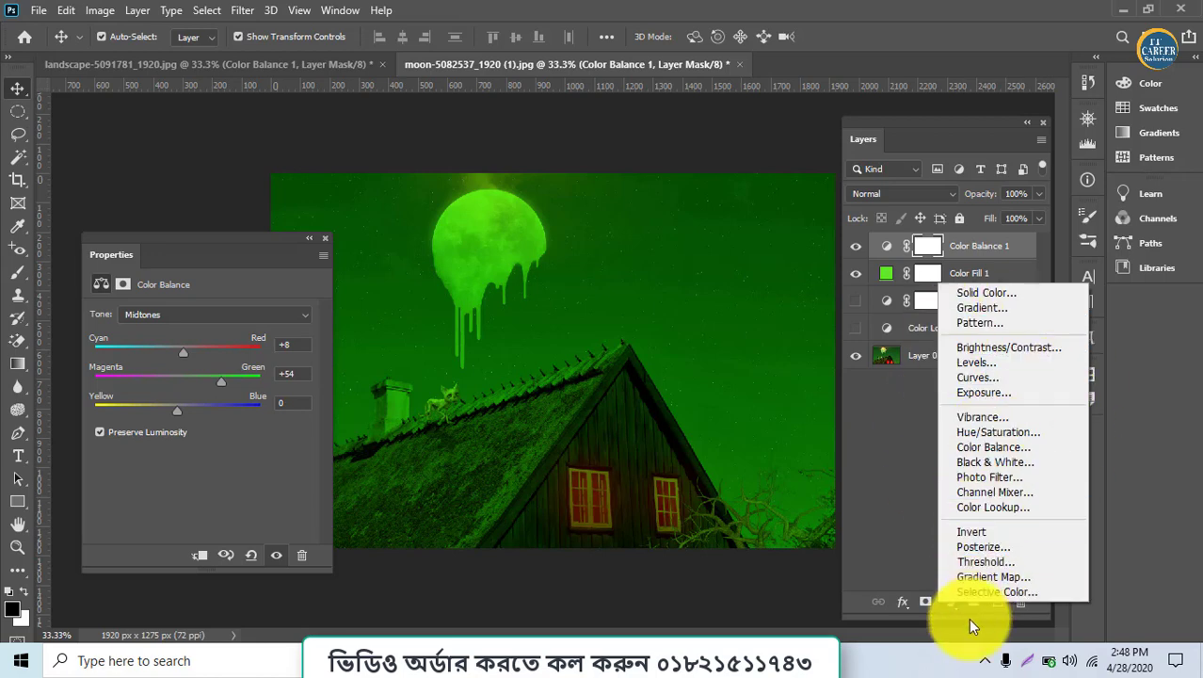
left_click(949, 600)
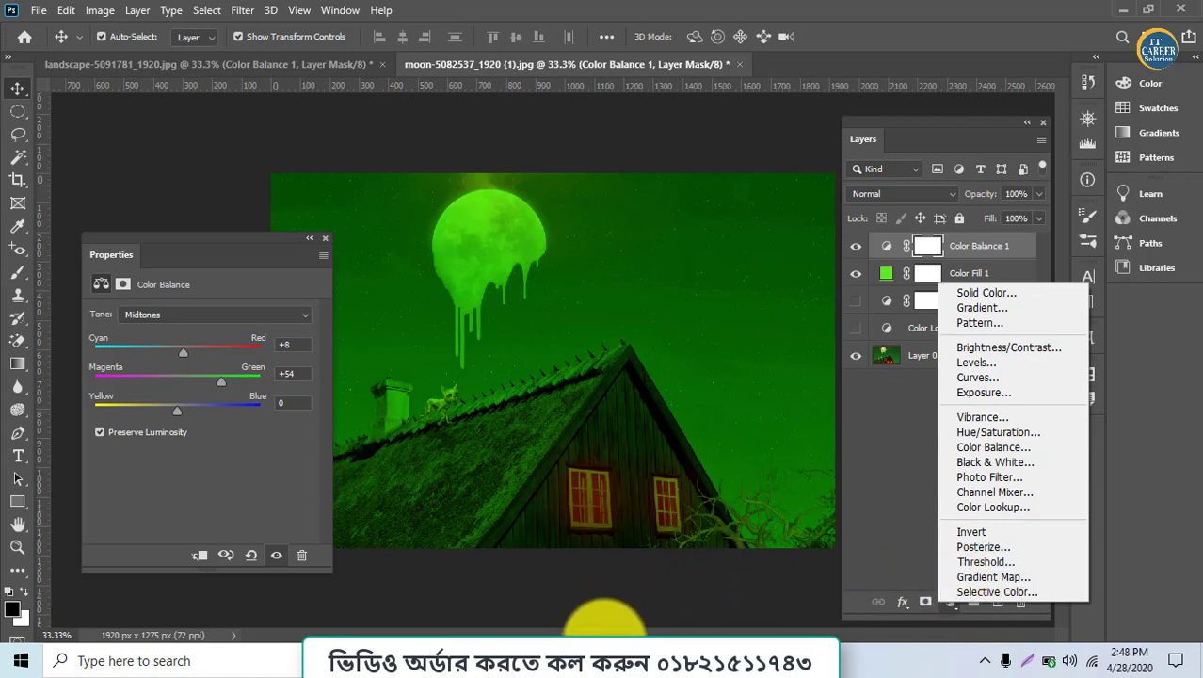
Delete all layers from Color Lookup 1 up to Color Balance 1, keeping only the moon image layer
left_click(897, 328)
left_click(897, 327)
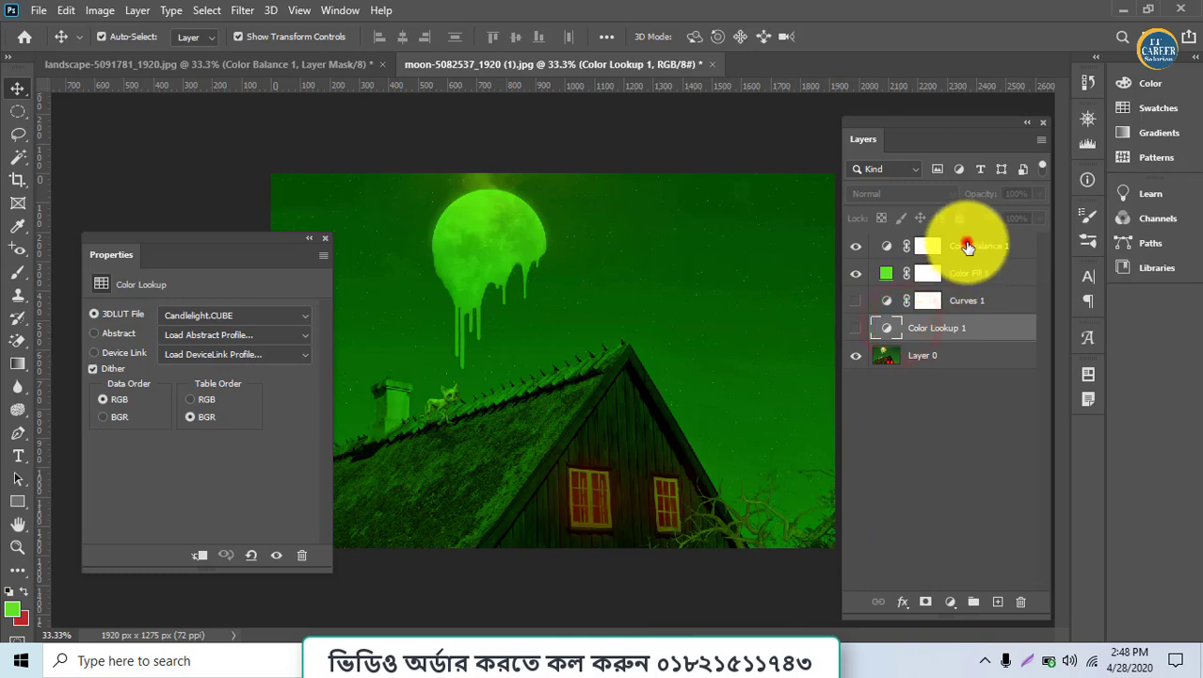
left_click(968, 246, "shift")
key("Delete")
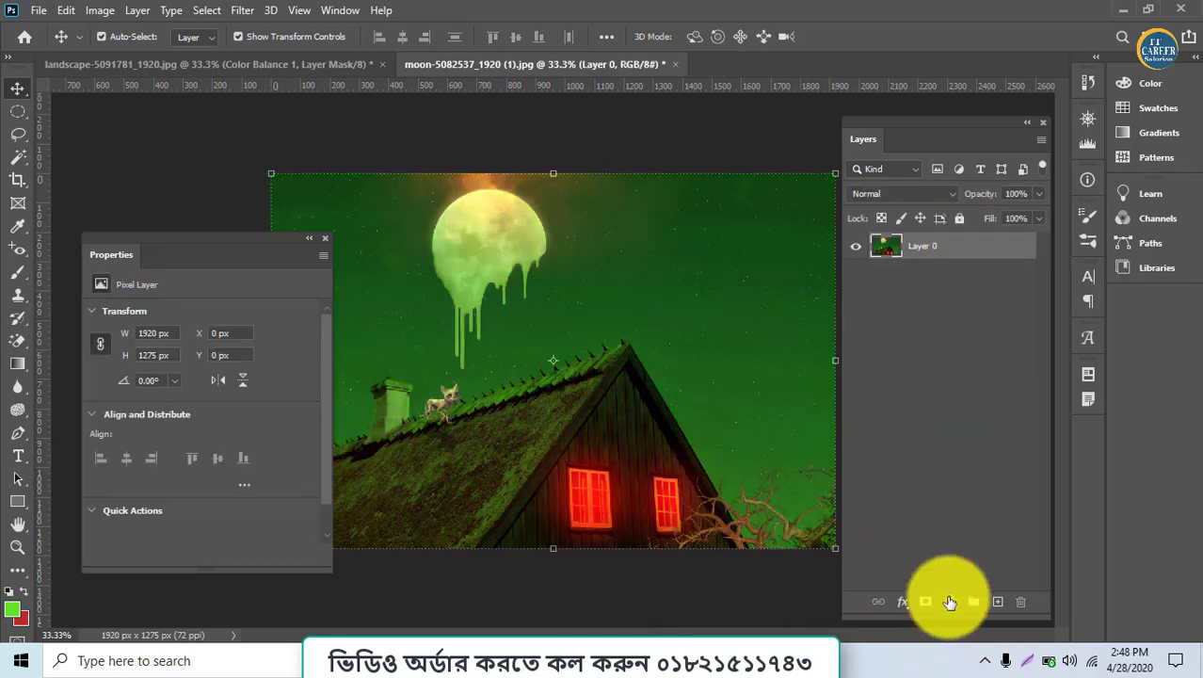
left_click(539, 662)
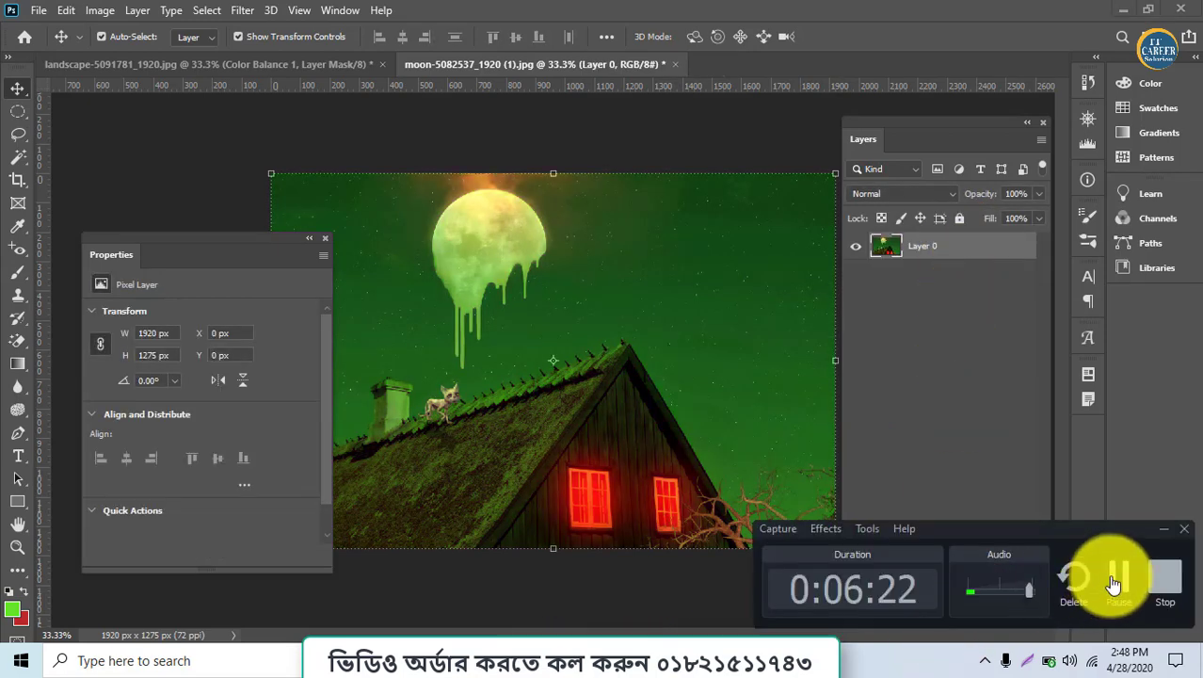